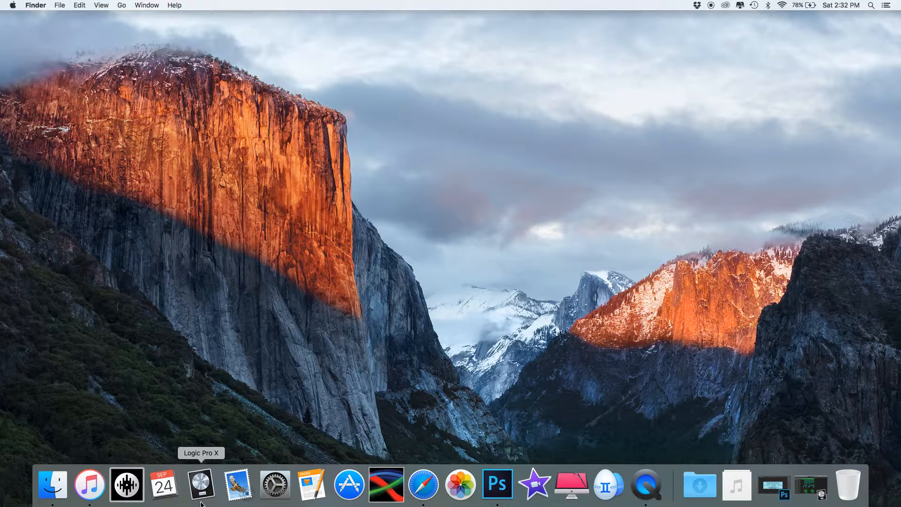
# Switch to Logic Pro X, look over the Heavy Hitter arrangement, and make its window full screen
pyautogui.click(200, 502)
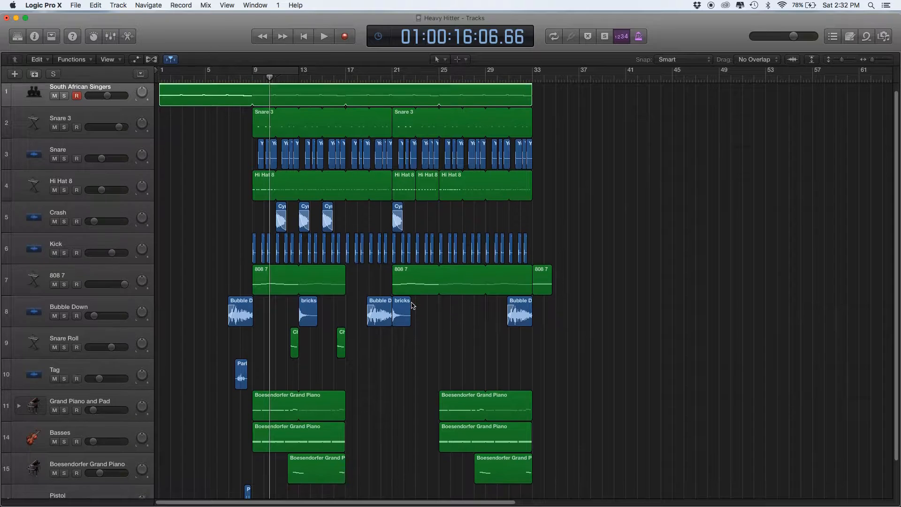
pyautogui.scroll(-2, 412, 306)
pyautogui.scroll(3, 416, 268)
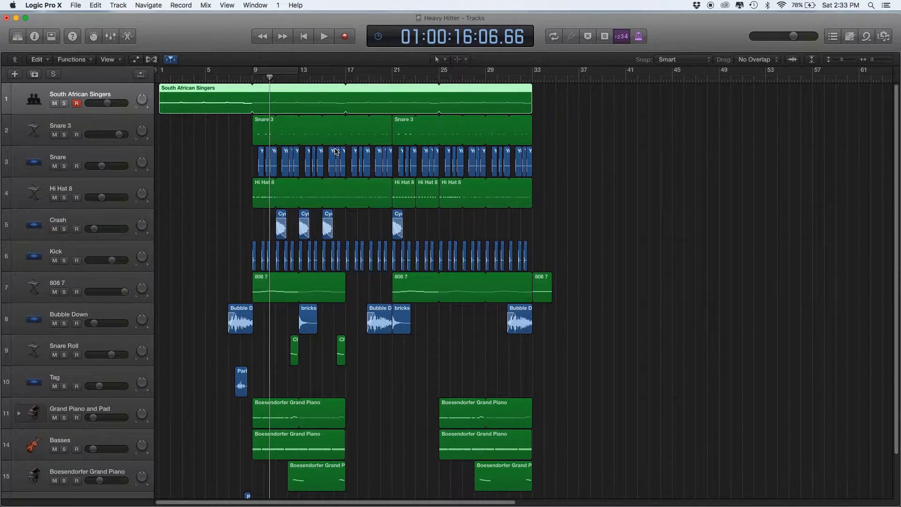
pyautogui.click(26, 18)
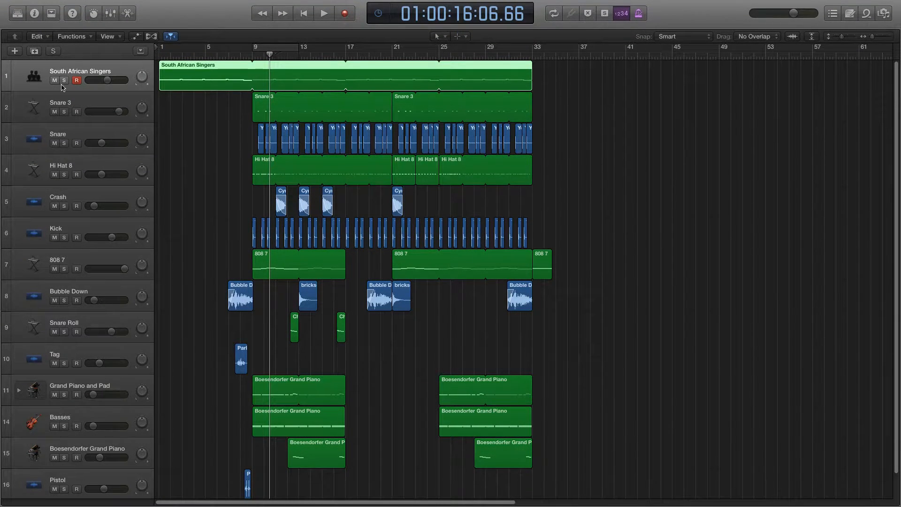
# Solo the South African Singers track and set the cycle range over the intro, bars 1 to 9
pyautogui.click(55, 81)
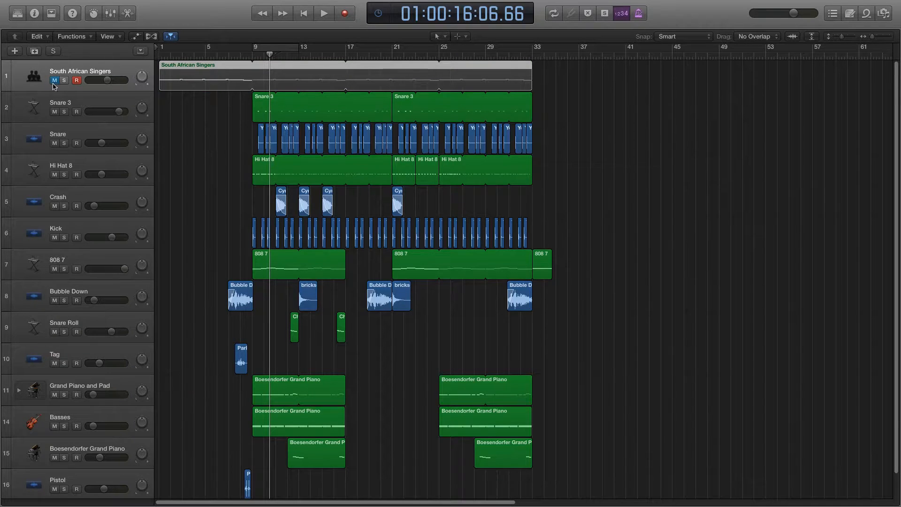
pyautogui.click(55, 81)
pyautogui.click(65, 80)
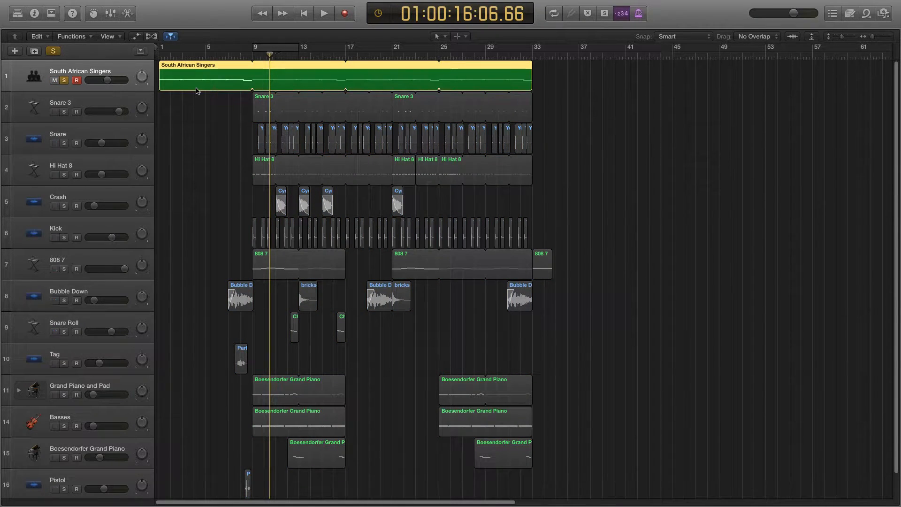
pyautogui.moveTo(162, 48); pyautogui.dragTo(251, 53)
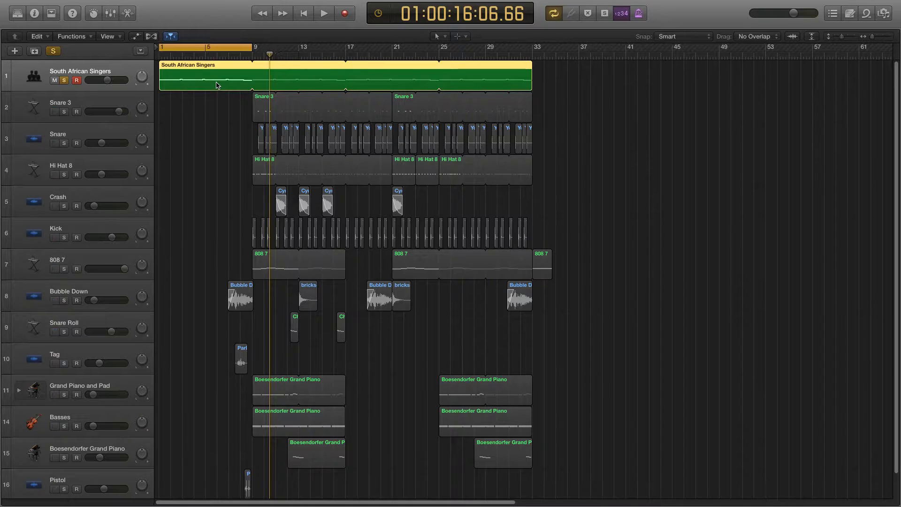
# Open the Library and browse to the World > Voice category containing the South African Singers patch
pyautogui.click(18, 13)
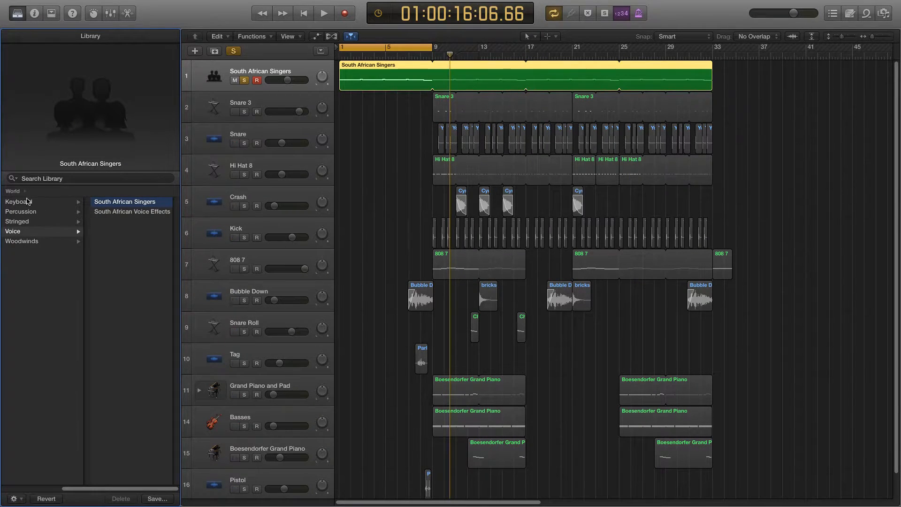
pyautogui.click(20, 192)
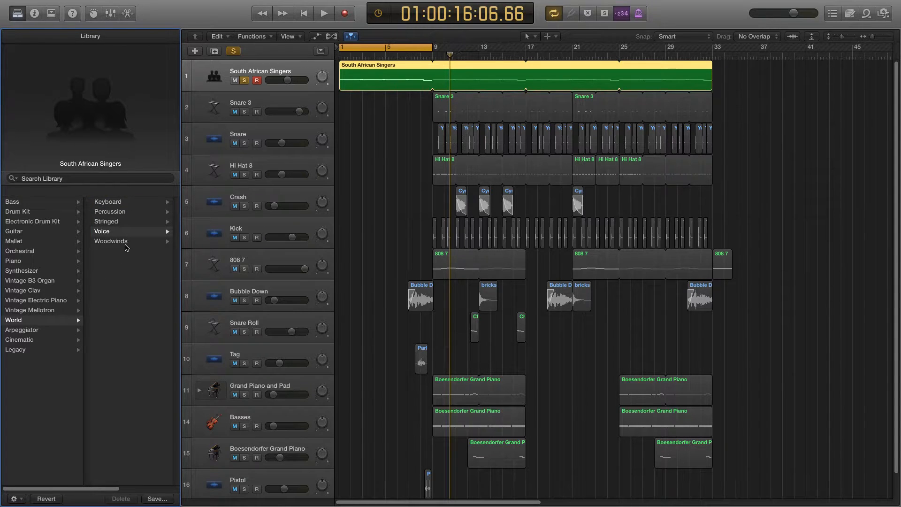
pyautogui.click(122, 231)
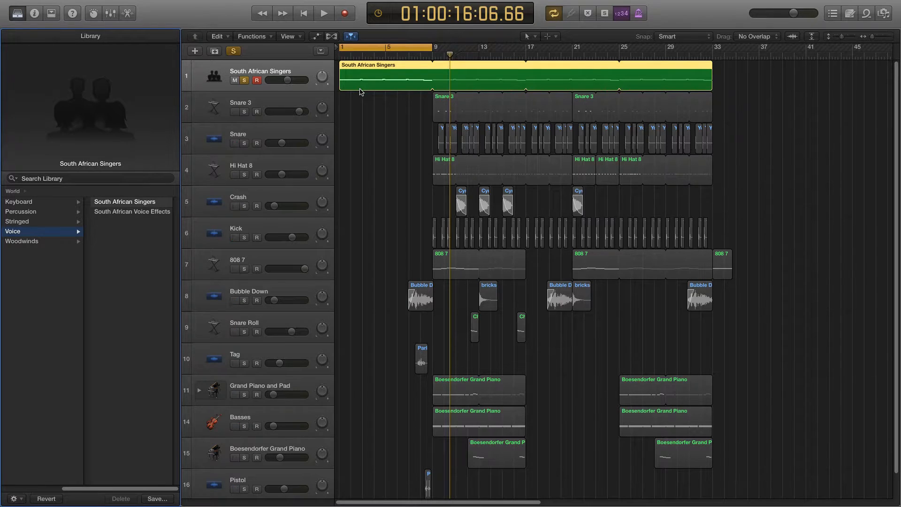
# Play the soloed South African Singers intro, stop playback, and take the track out of solo
pyautogui.press('space')
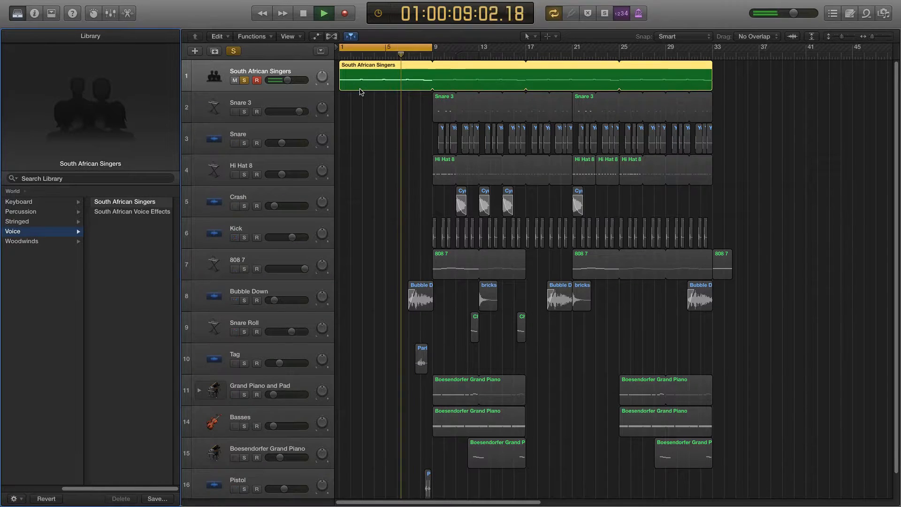
pyautogui.press('space')
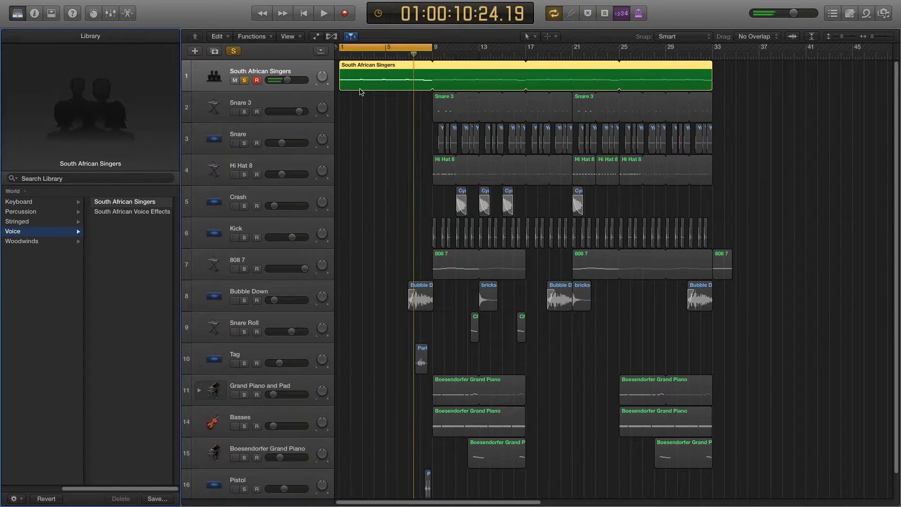
pyautogui.click(244, 81)
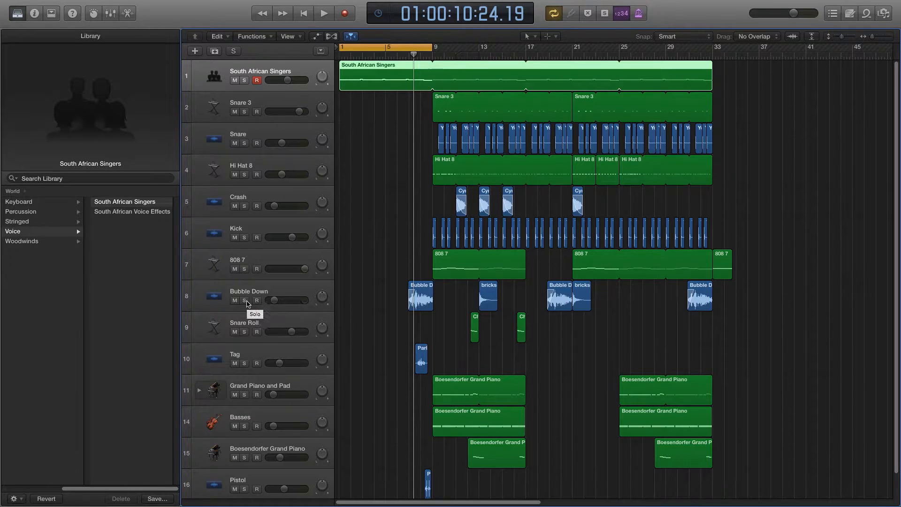
# Cycle bars 7 to 9, audition the Bubble Down track in solo, and unsolo it
pyautogui.click(392, 49)
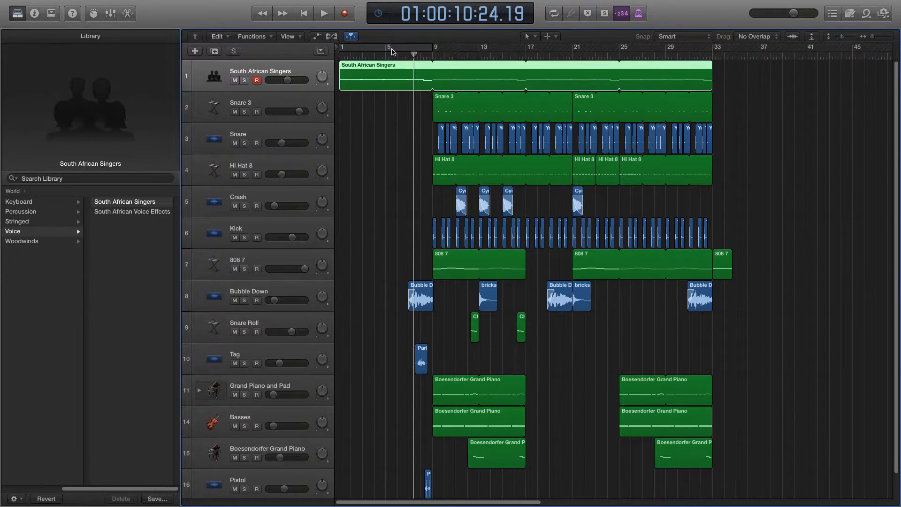
pyautogui.moveTo(408, 48); pyautogui.dragTo(428, 47)
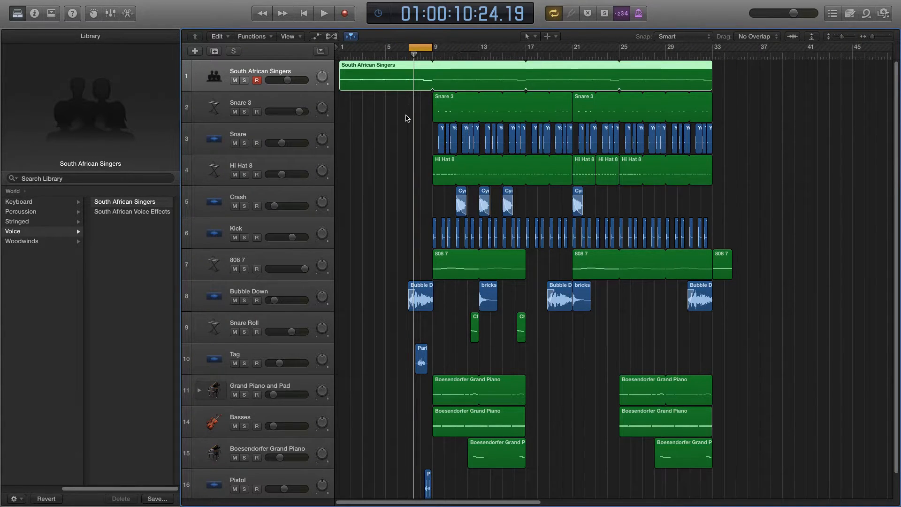
pyautogui.click(245, 300)
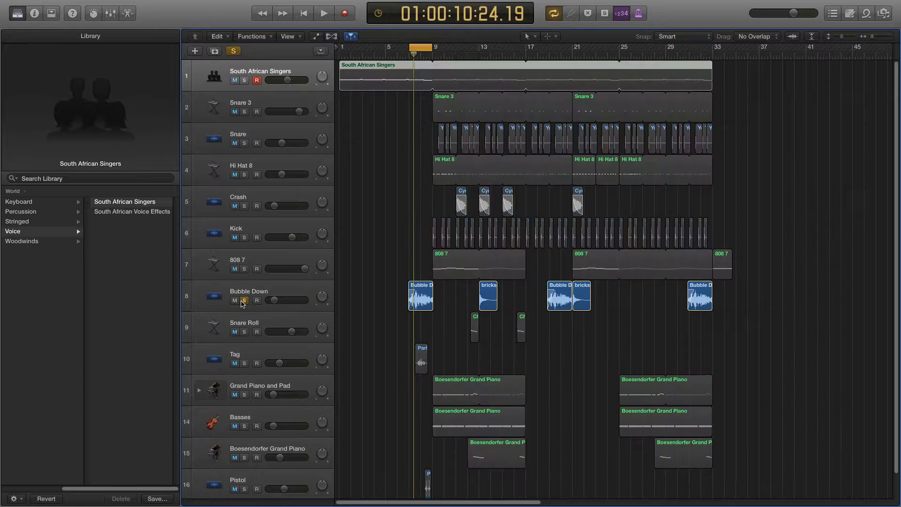
pyautogui.press('space')
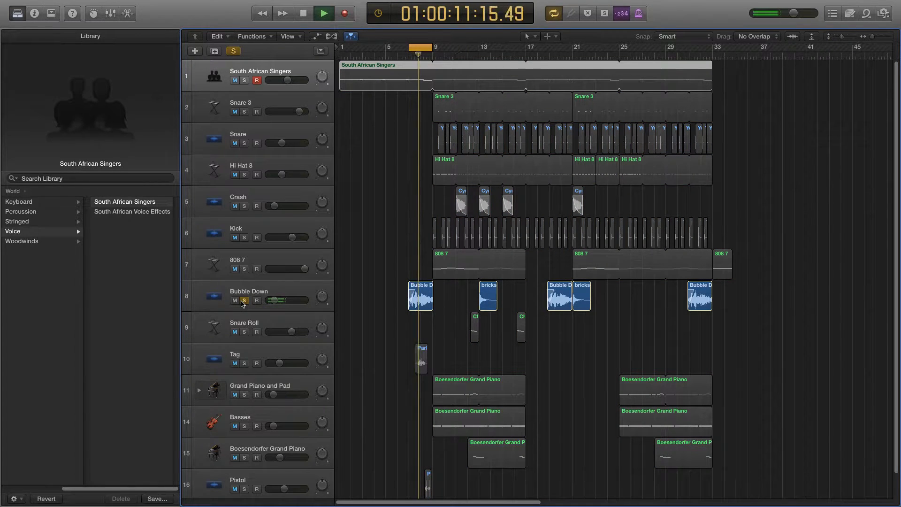
pyautogui.press('space')
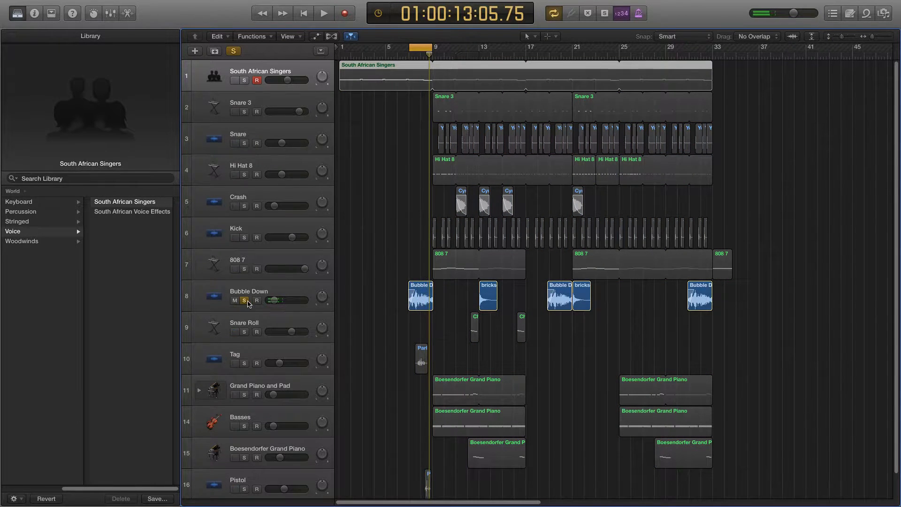
pyautogui.click(244, 301)
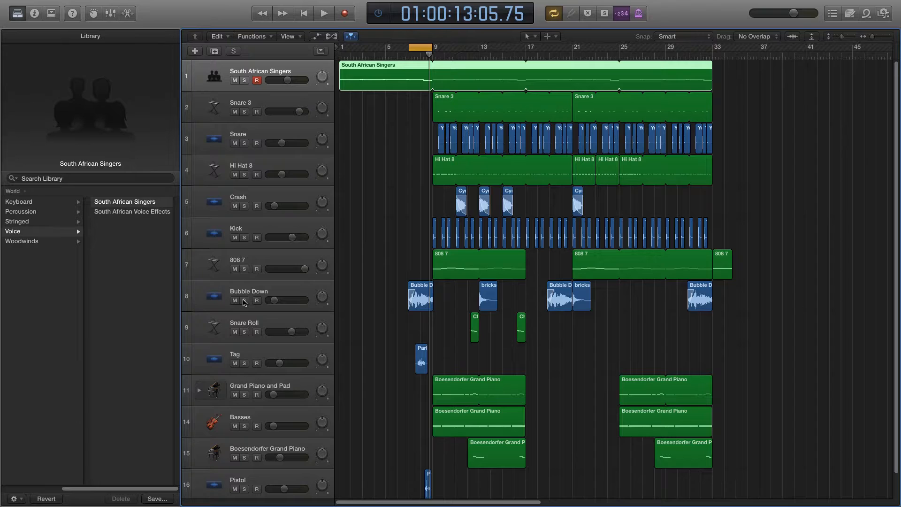
# Audition the Tag track in solo over the cycled bars, and unsolo it
pyautogui.scroll(-2, 441, 305)
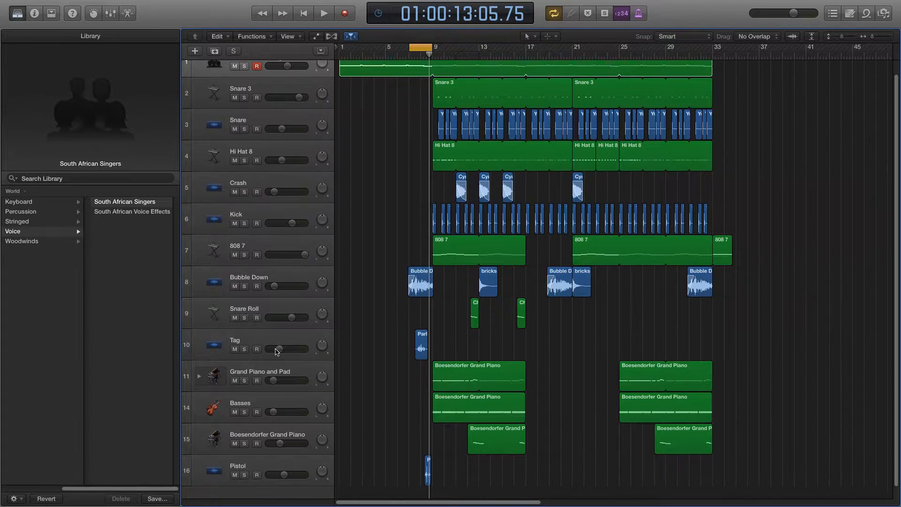
pyautogui.click(244, 350)
pyautogui.press('space')
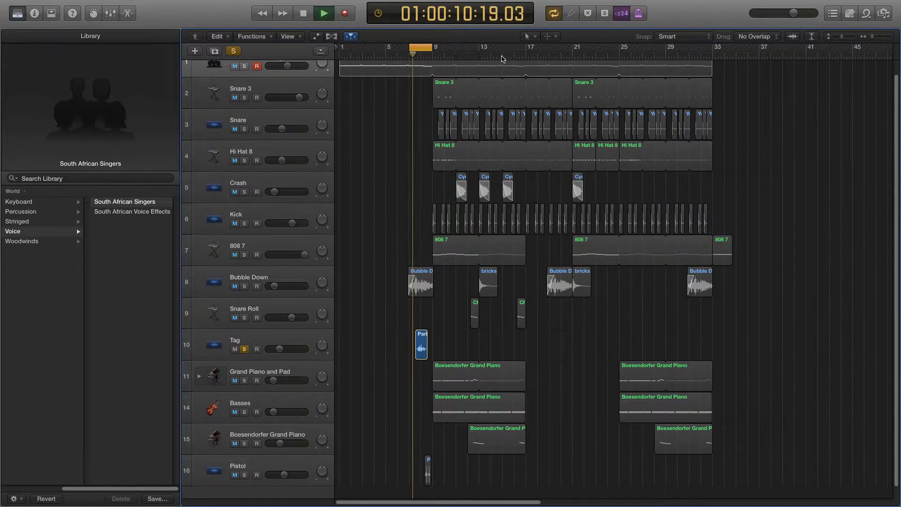
pyautogui.press('space')
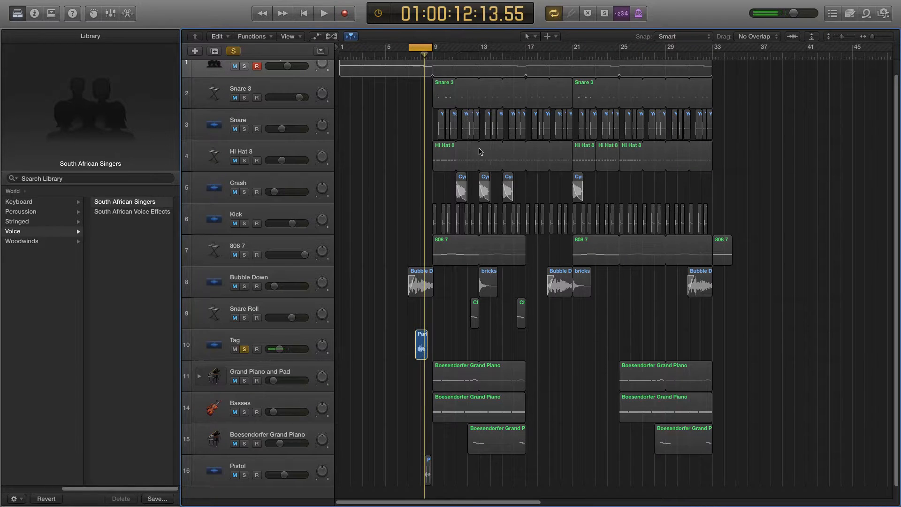
pyautogui.click(247, 349)
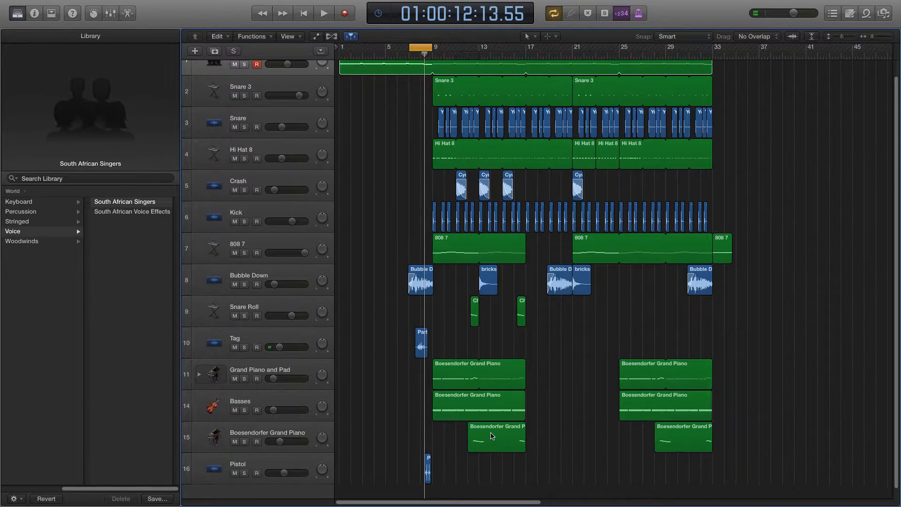
# Audition the Pistol track in solo with cycle mode off, and unsolo it
pyautogui.scroll(-1, 285, 469)
pyautogui.click(245, 466)
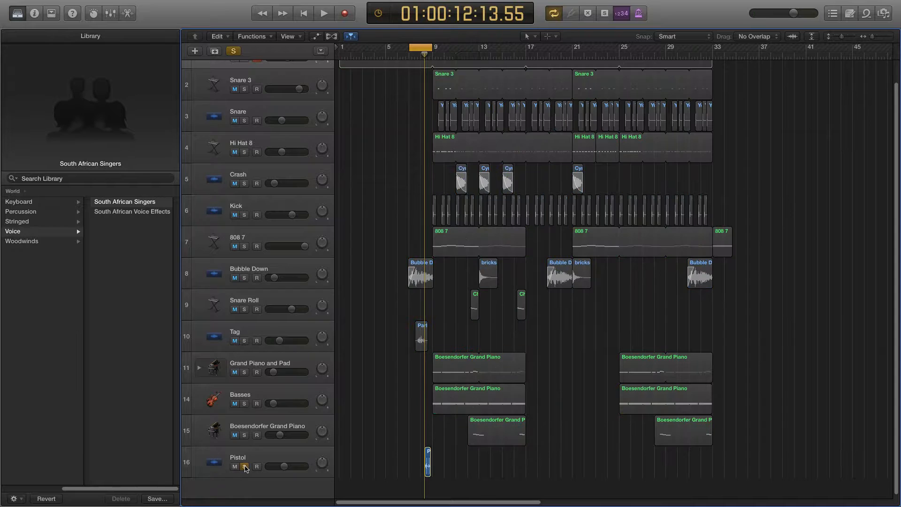
pyautogui.click(421, 52)
pyautogui.press('space')
pyautogui.press('space')
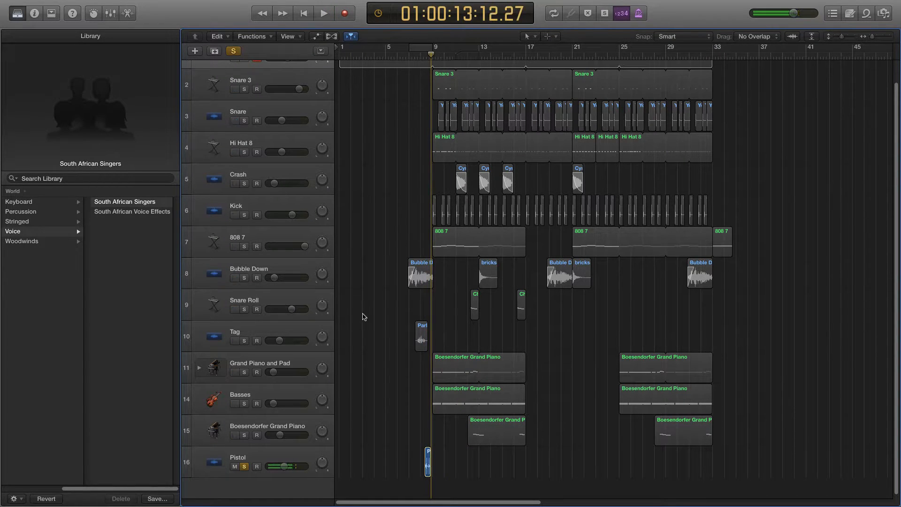
pyautogui.click(245, 467)
# Set the cycle range over bars 9 to 11 and solo the Snare 3 and South African Singers tracks
pyautogui.scroll(2, 427, 75)
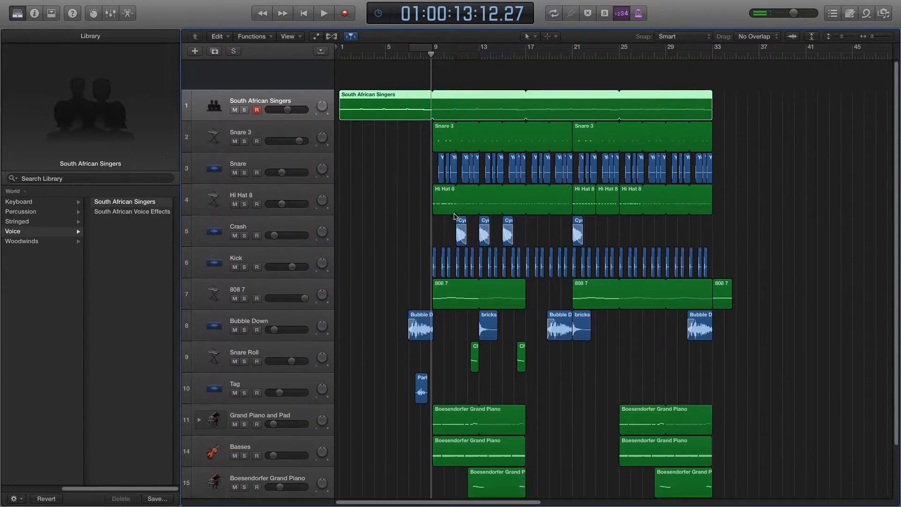
pyautogui.scroll(5, 427, 74)
pyautogui.scroll(-2, 428, 73)
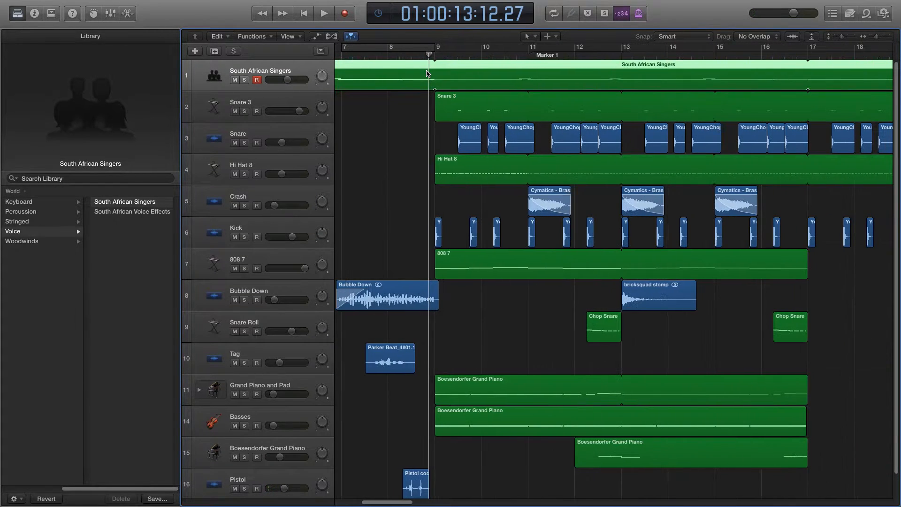
pyautogui.moveTo(442, 52); pyautogui.dragTo(532, 45)
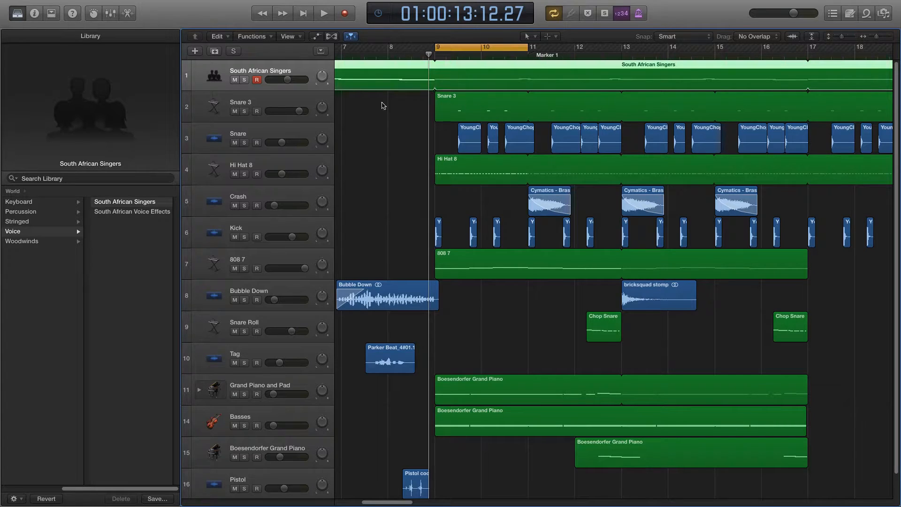
pyautogui.click(244, 111)
pyautogui.click(244, 81)
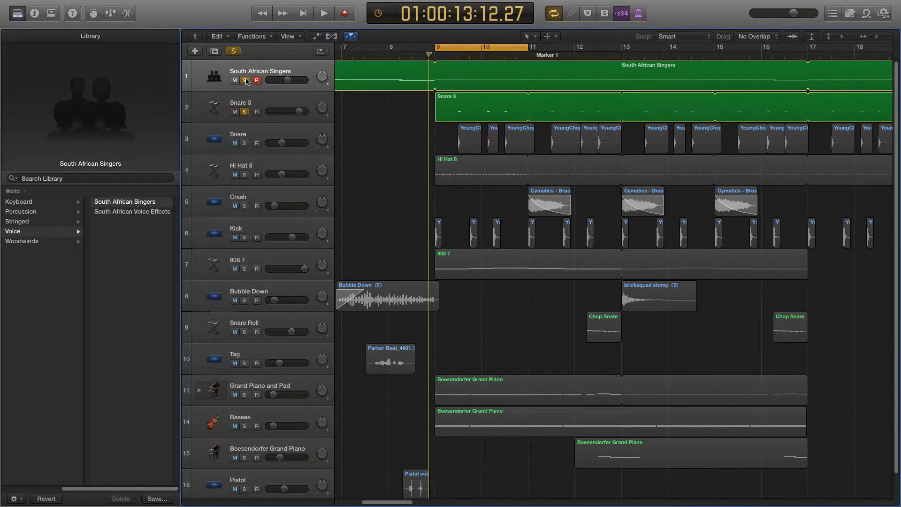
# Play the soloed singers and Snare 3, extend the cycle range to bar 13, and stop playback
pyautogui.press('space')
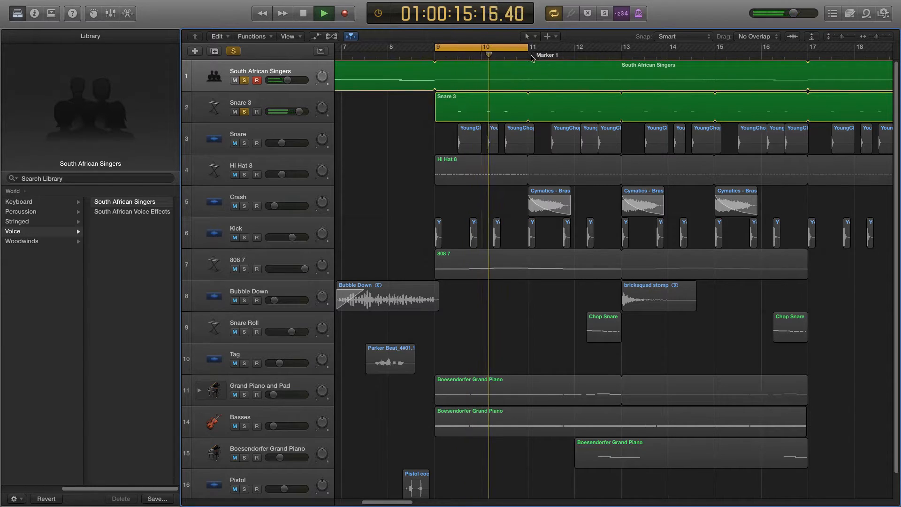
pyautogui.moveTo(527, 47); pyautogui.dragTo(620, 58)
pyautogui.press('space')
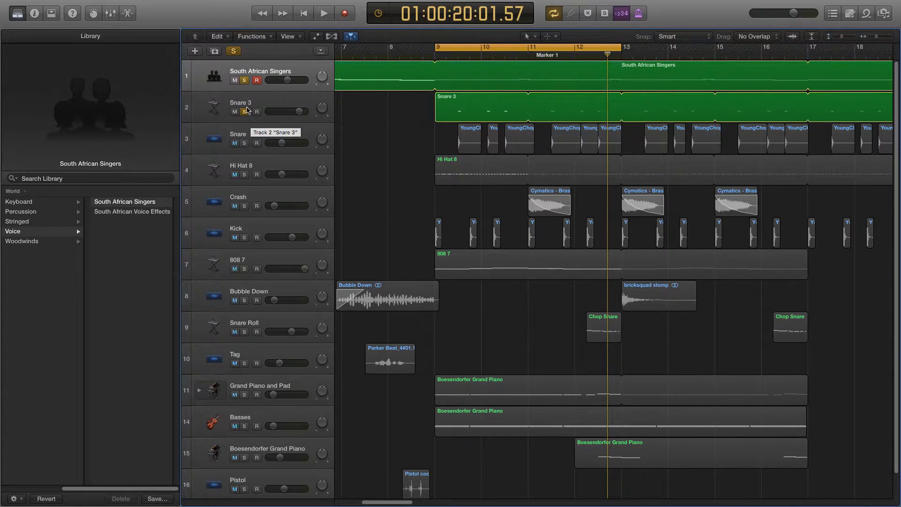
# Add the Snare track to the soloed tracks and play them together through the cycled section
pyautogui.scroll(-1, 254, 252)
pyautogui.scroll(1, 254, 253)
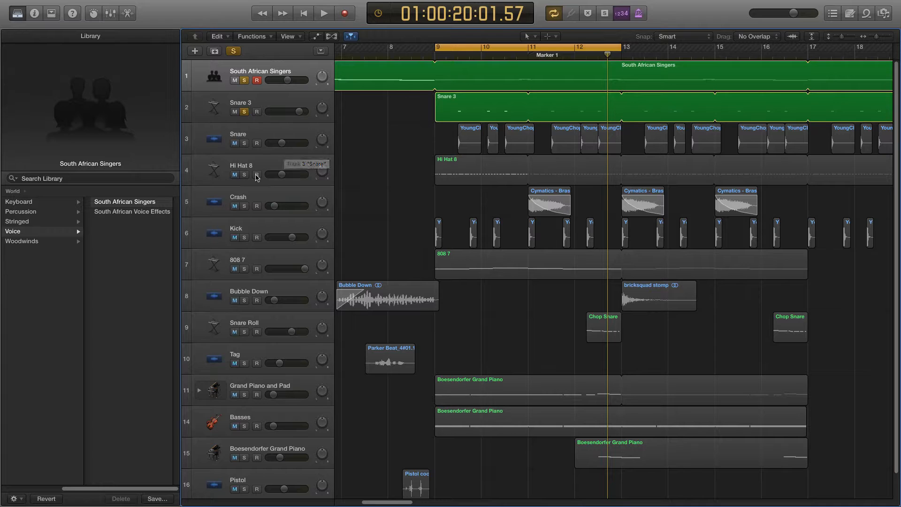
pyautogui.click(246, 143)
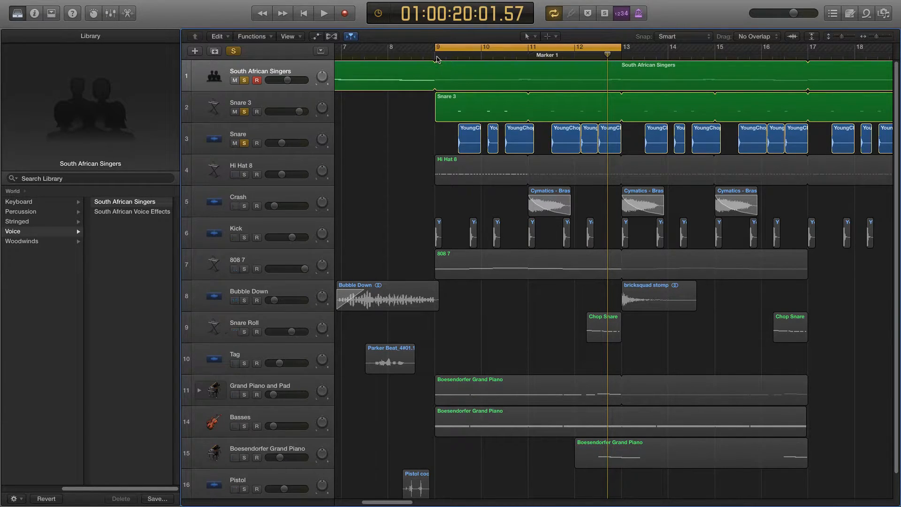
pyautogui.press('space')
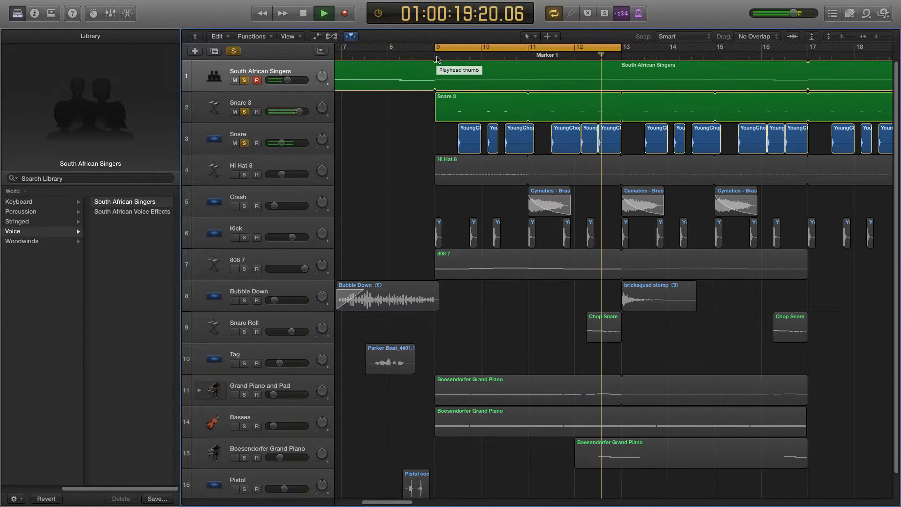
pyautogui.press('space')
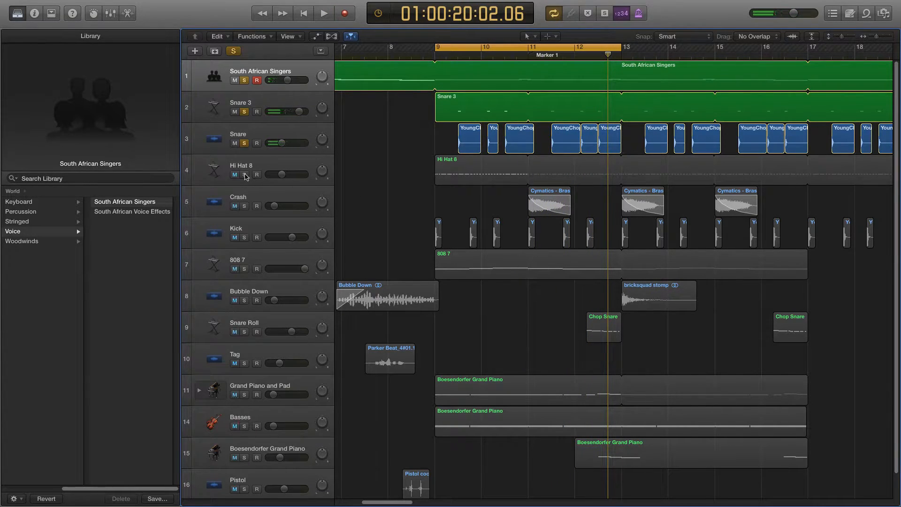
# Add the Hi Hat 8 track to the soloed tracks and play them through the cycled section
pyautogui.click(245, 175)
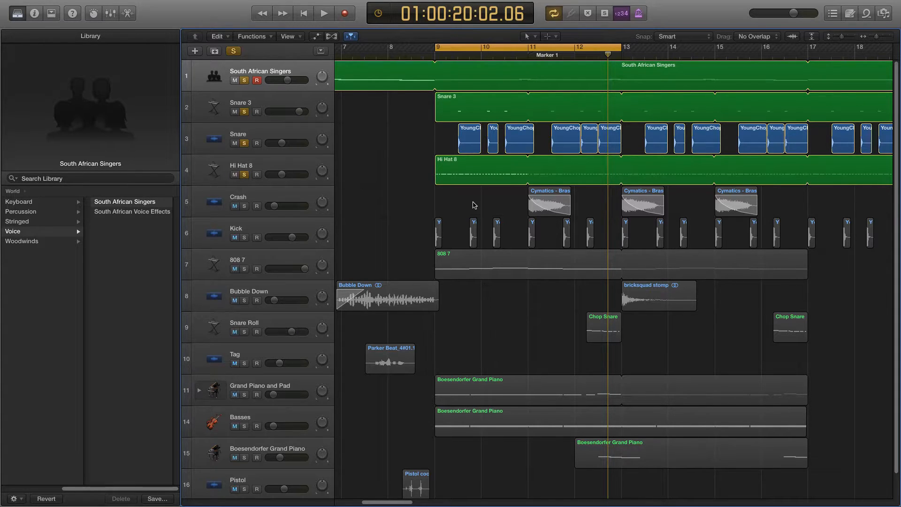
pyautogui.press('space')
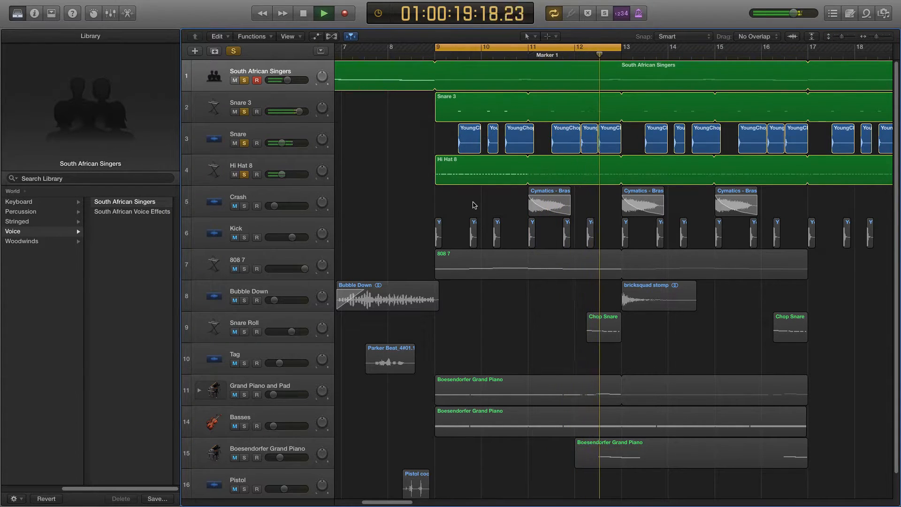
pyautogui.press('space')
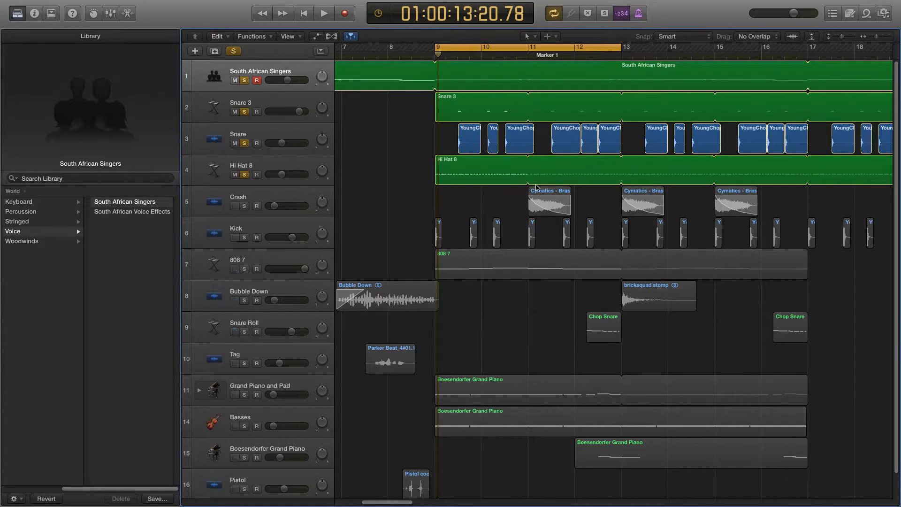
# Solo the Crash track as well and audition it with the other soloed tracks
pyautogui.click(245, 206)
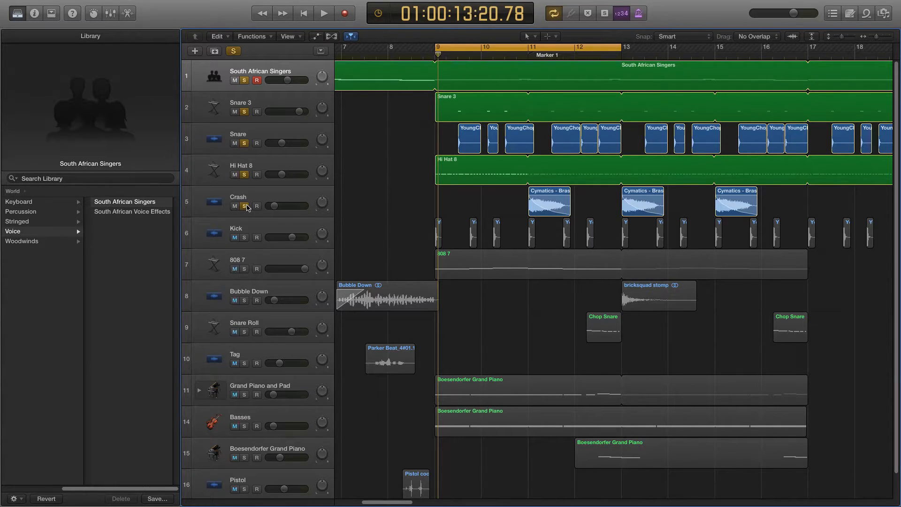
pyautogui.press('space')
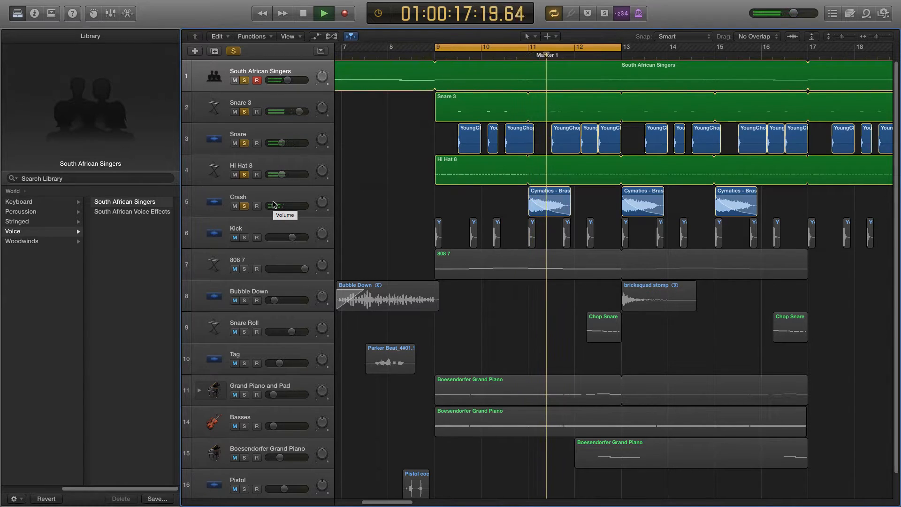
pyautogui.press('space')
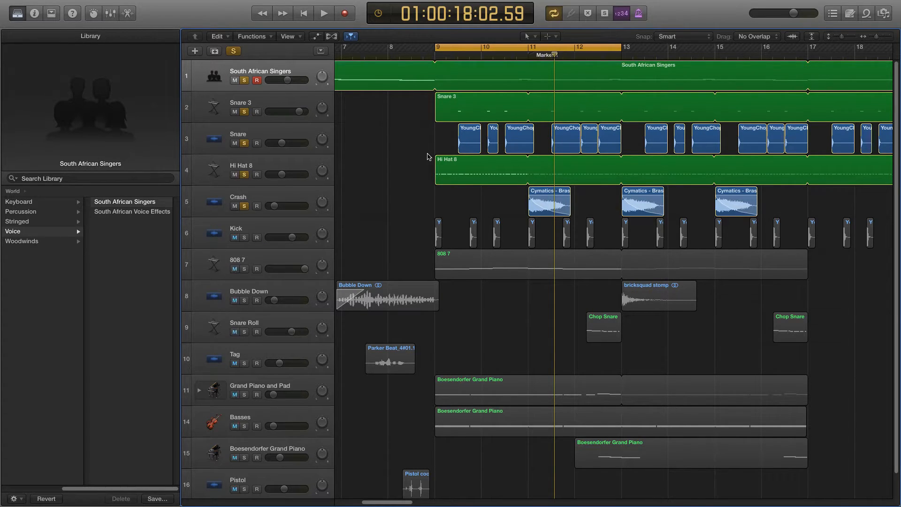
# Add the Kick track to the soloed tracks and play them, turning cycle mode off to continue past bar 13
pyautogui.click(275, 221)
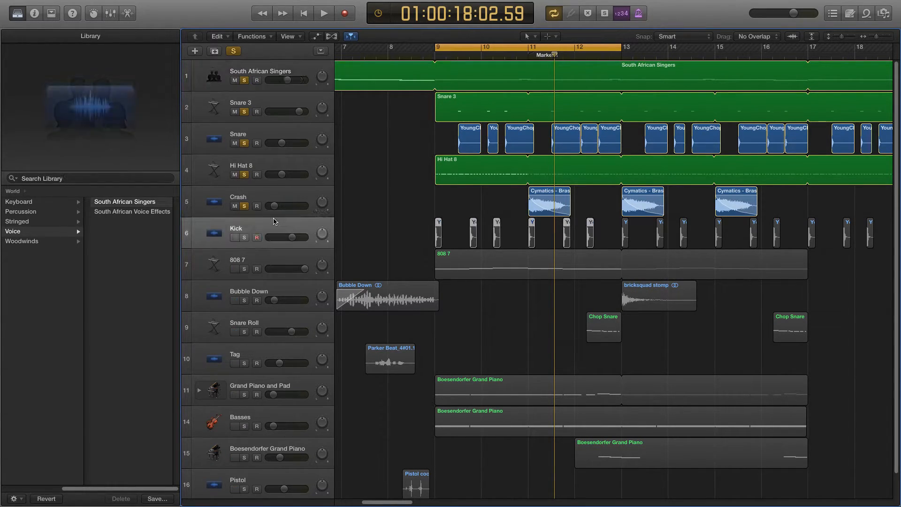
pyautogui.click(244, 238)
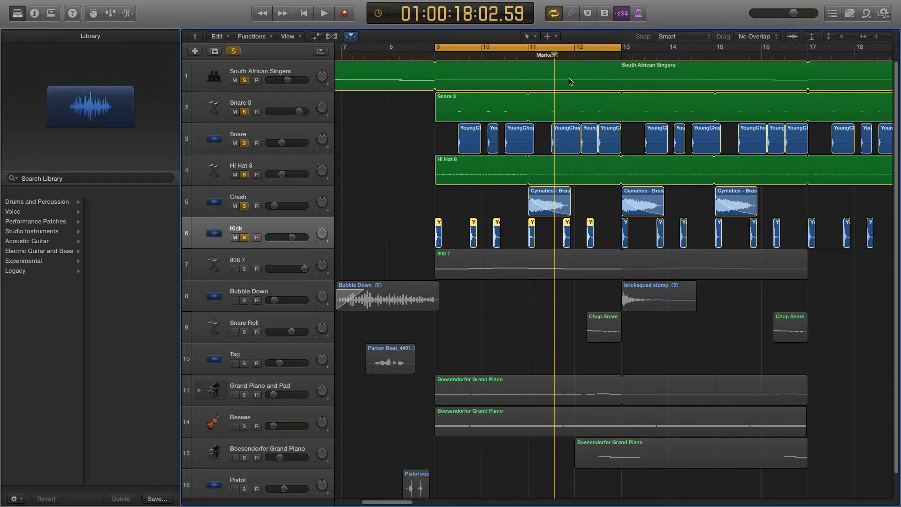
pyautogui.scroll(-2, 292, 355)
pyautogui.scroll(3, 292, 354)
pyautogui.press('space')
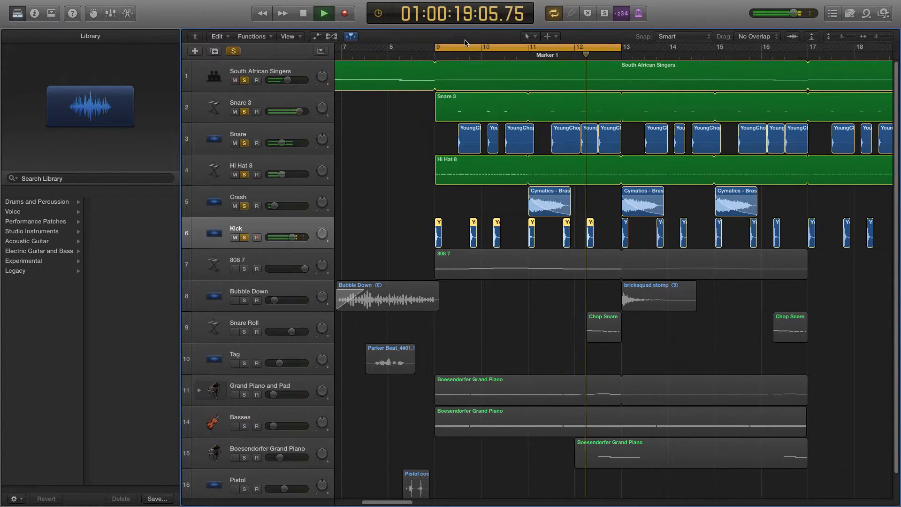
pyautogui.click(600, 48)
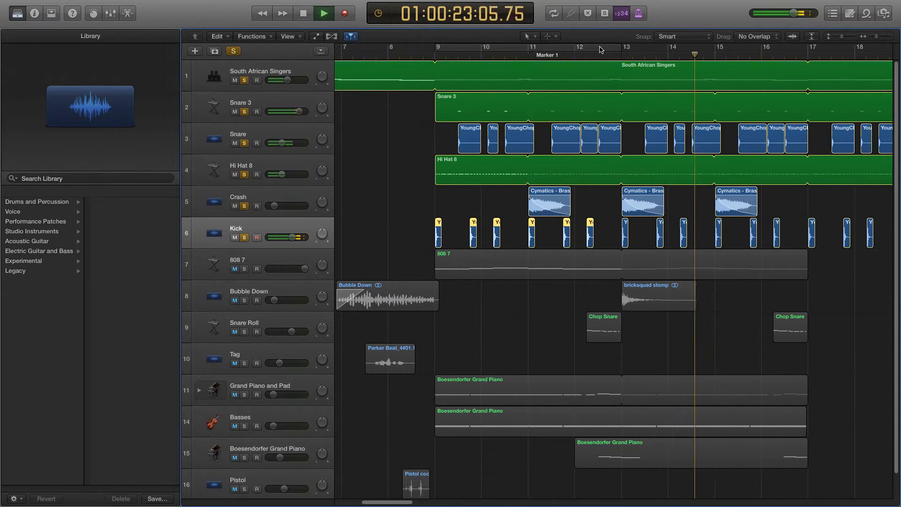
pyautogui.press('space')
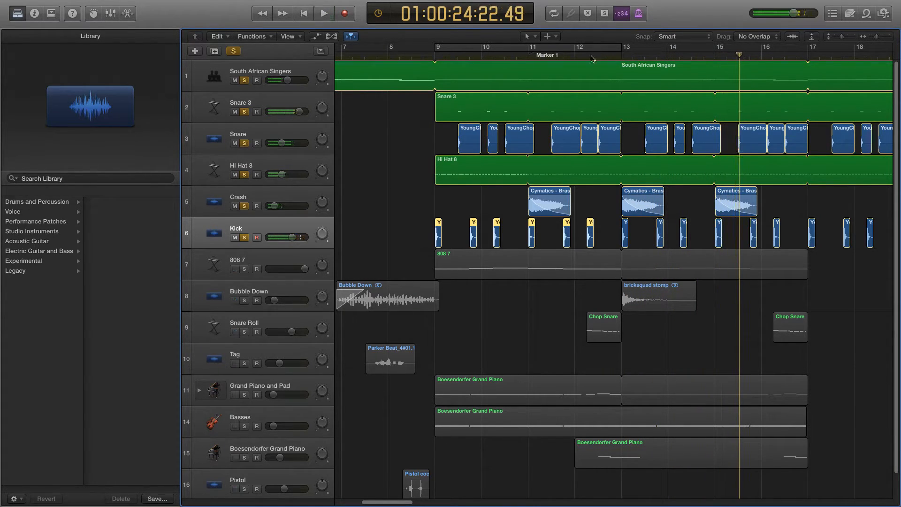
# Set the cycle range over bars 9 to 13 and play it with the 808 7 track also soloed
pyautogui.moveTo(439, 48); pyautogui.dragTo(622, 54)
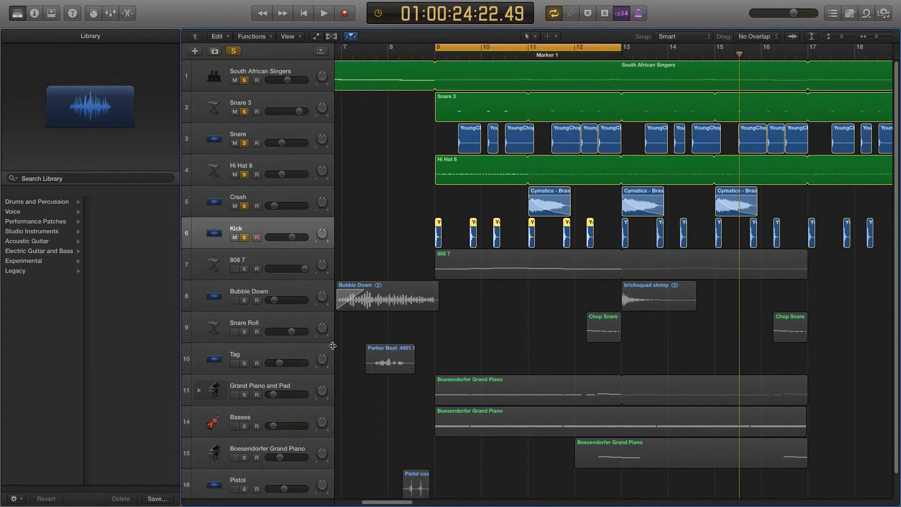
pyautogui.click(242, 269)
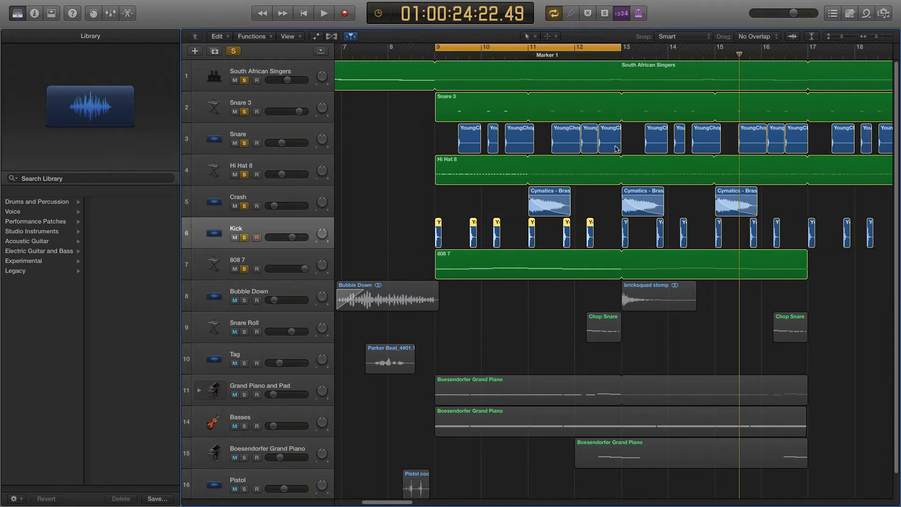
pyautogui.press('space')
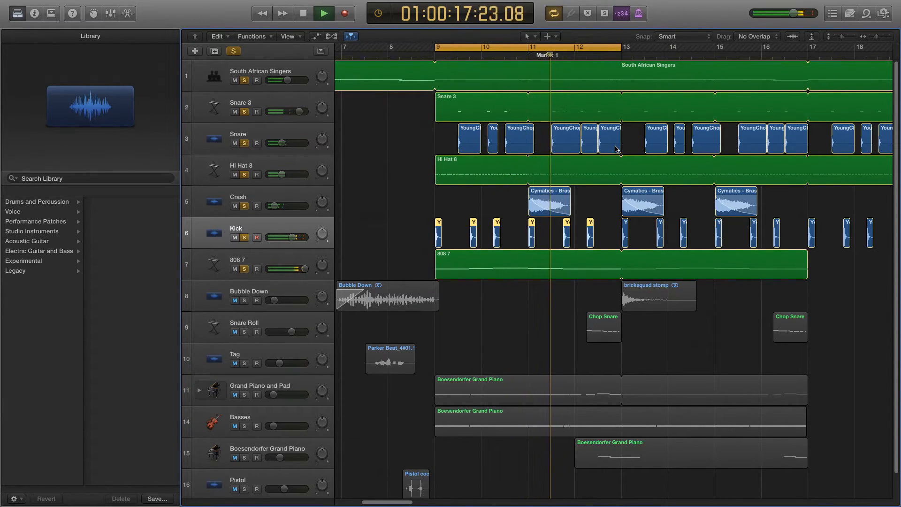
pyautogui.press('space')
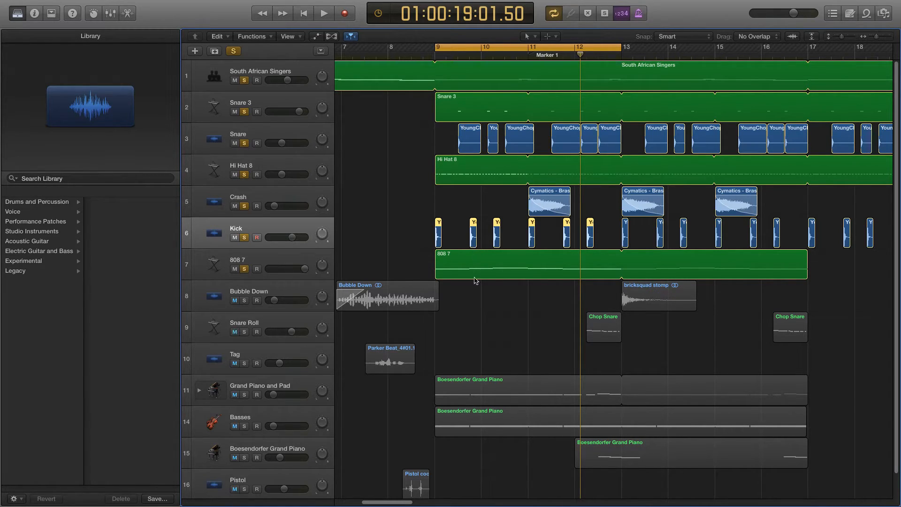
# Add the Grand Piano and Pad, Basses and Boesendorfer Grand Piano tracks to the soloed tracks
pyautogui.scroll(-1, 461, 364)
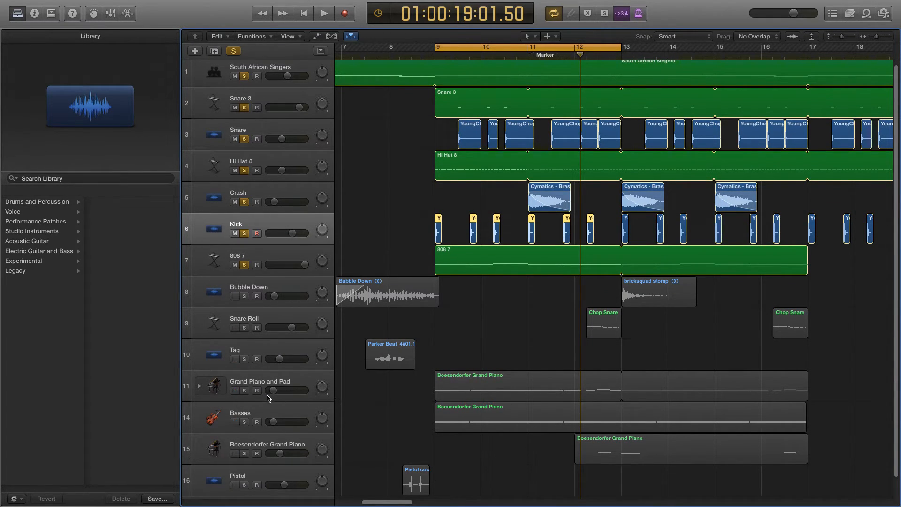
pyautogui.click(244, 391)
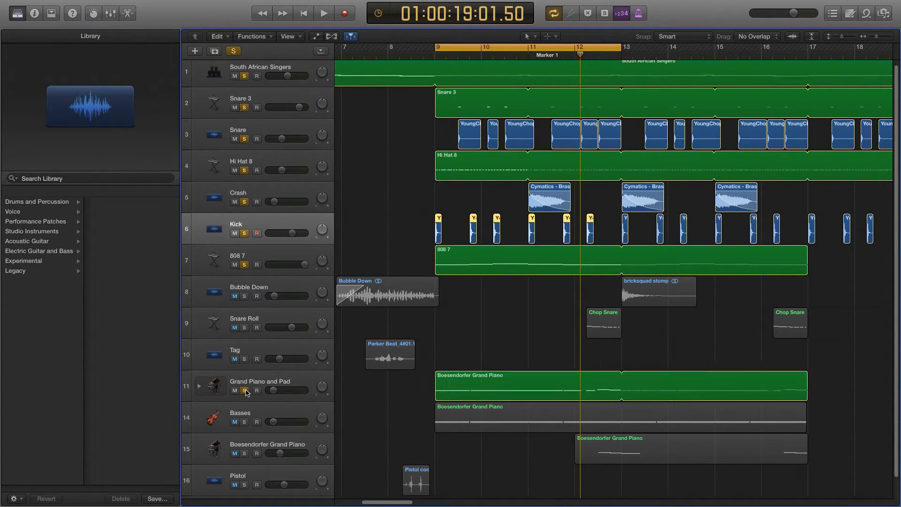
pyautogui.click(244, 422)
pyautogui.scroll(-2, 335, 427)
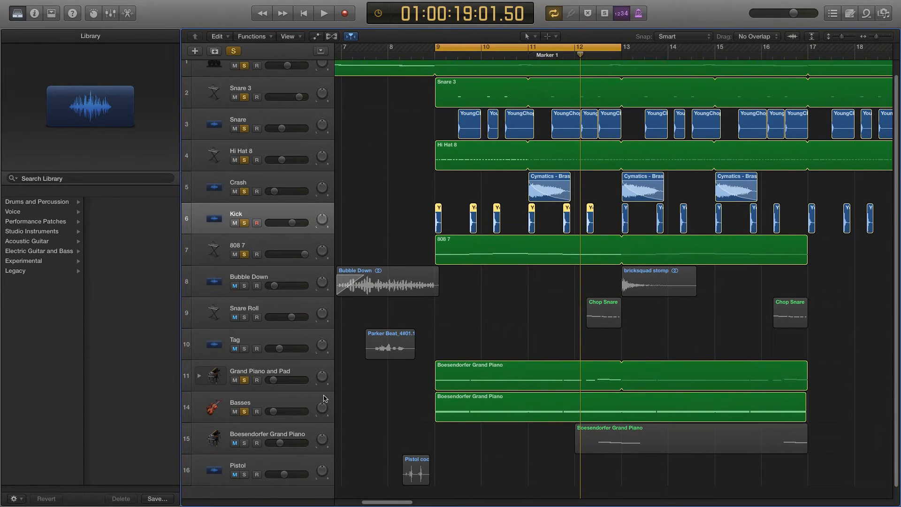
pyautogui.click(246, 445)
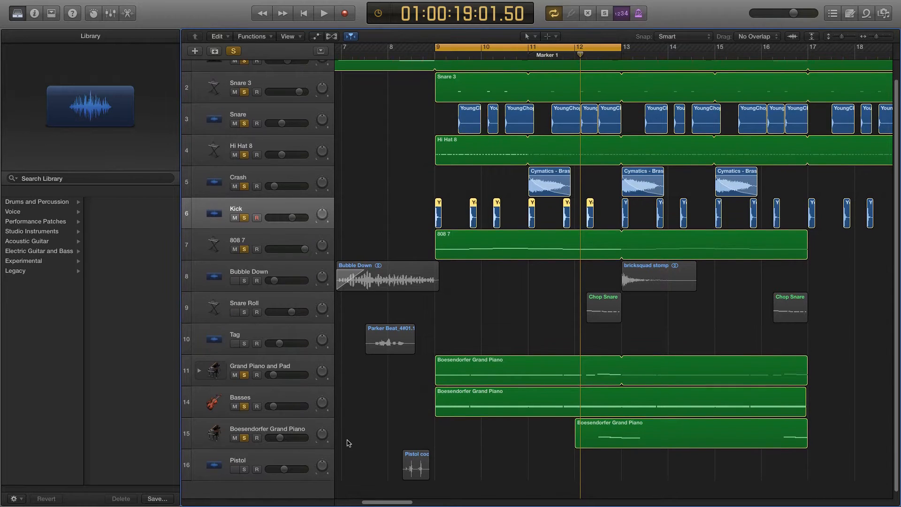
pyautogui.scroll(1, 465, 286)
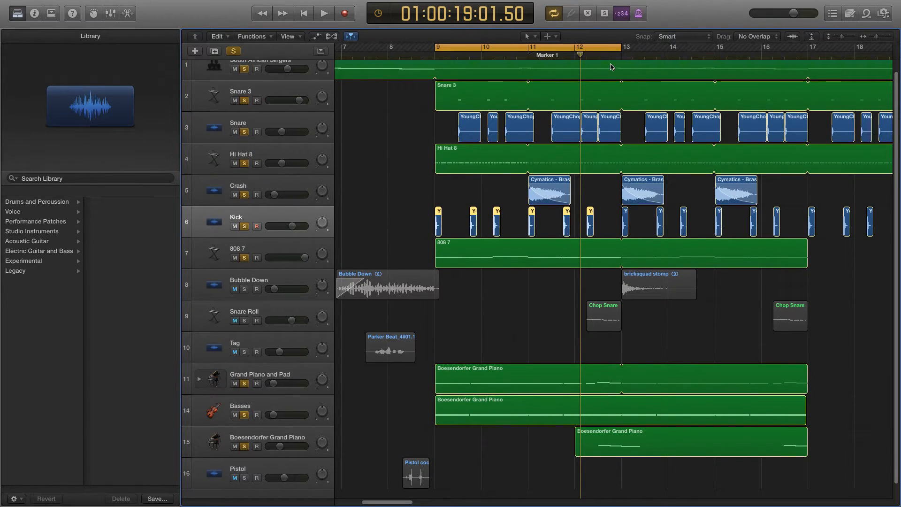
# Play the soloed tracks with the cycle range extended to bar 14, and turn cycle mode off during playback
pyautogui.press('space')
pyautogui.moveTo(621, 49); pyautogui.dragTo(661, 53)
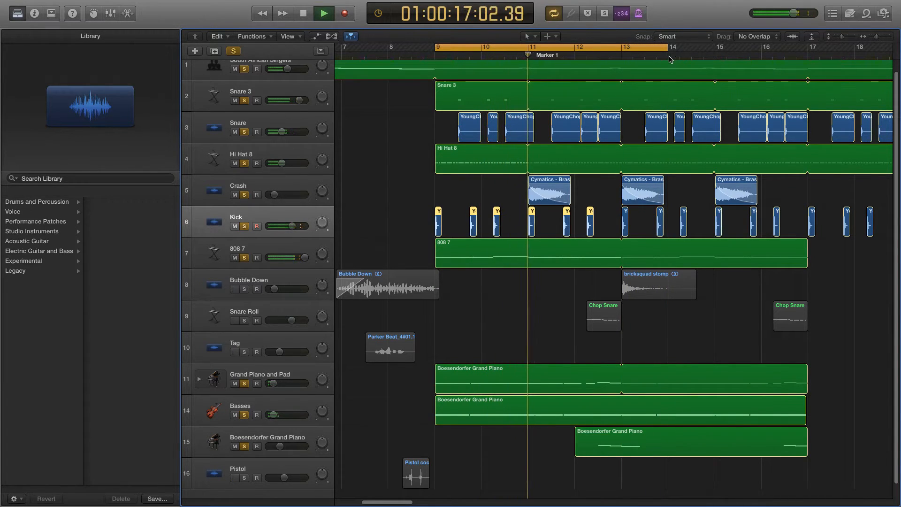
pyautogui.click(660, 53)
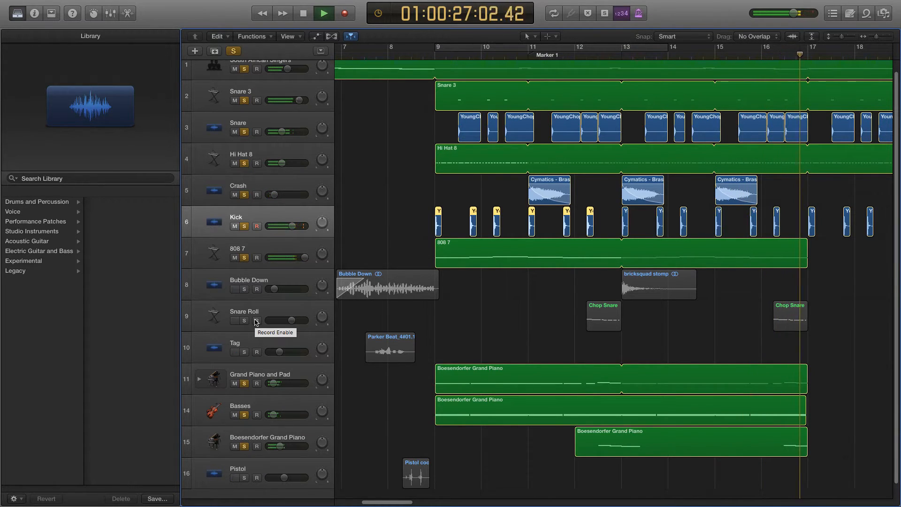
# Stop playback, solo the Snare Roll track too, and play the soloed tracks from about bar 12 to bar 17
pyautogui.scroll(-10, 507, 382)
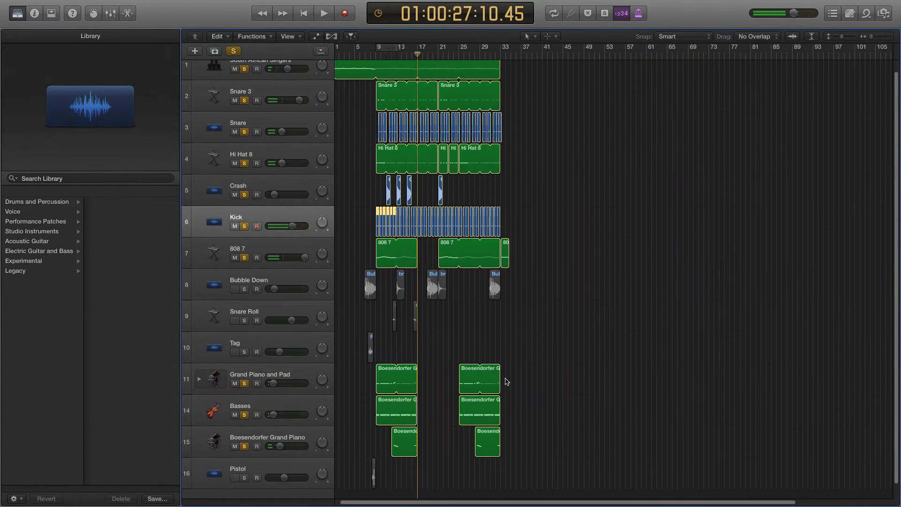
pyautogui.scroll(-3, 506, 382)
pyautogui.scroll(2, 507, 382)
pyautogui.scroll(10, 507, 381)
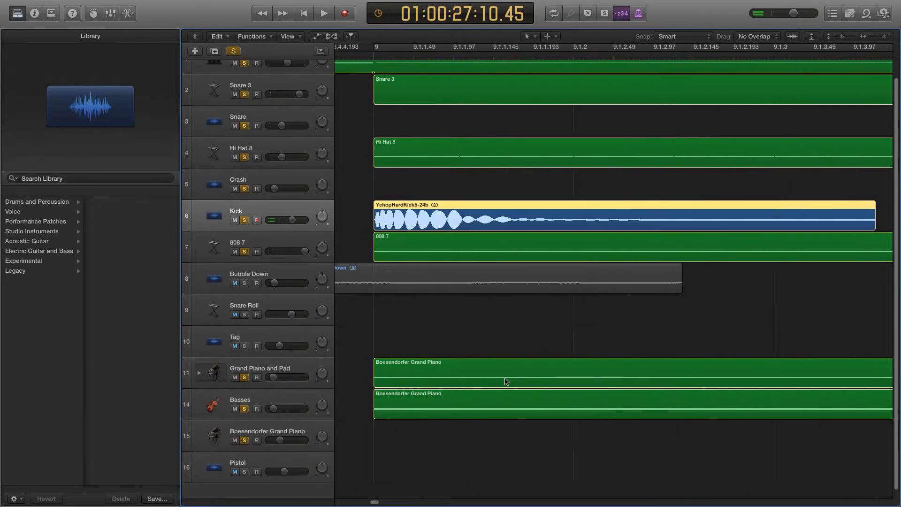
pyautogui.scroll(-7, 507, 382)
pyautogui.scroll(5, 524, 317)
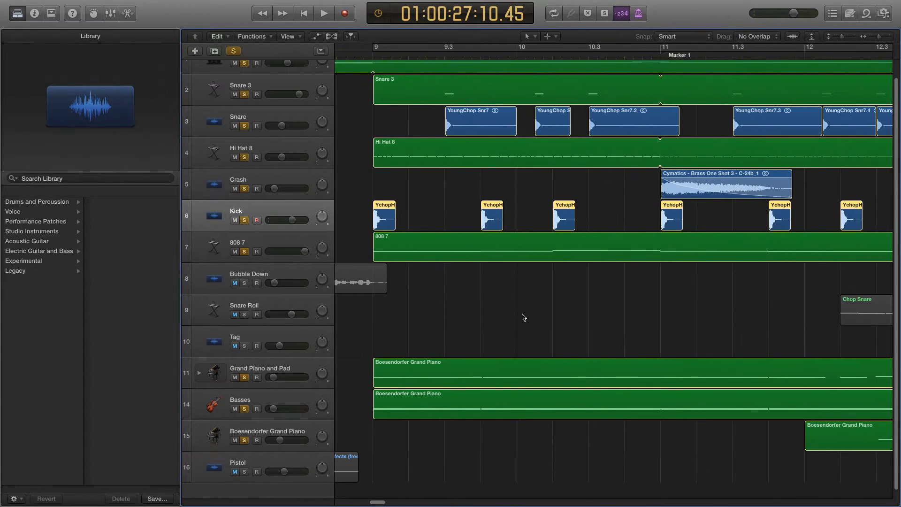
pyautogui.scroll(-4, 524, 318)
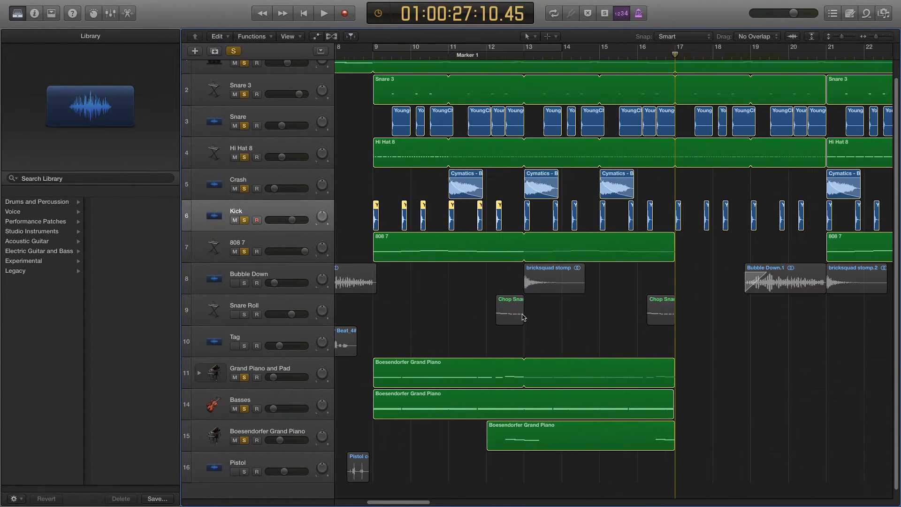
pyautogui.click(245, 314)
pyautogui.doubleClick(486, 56)
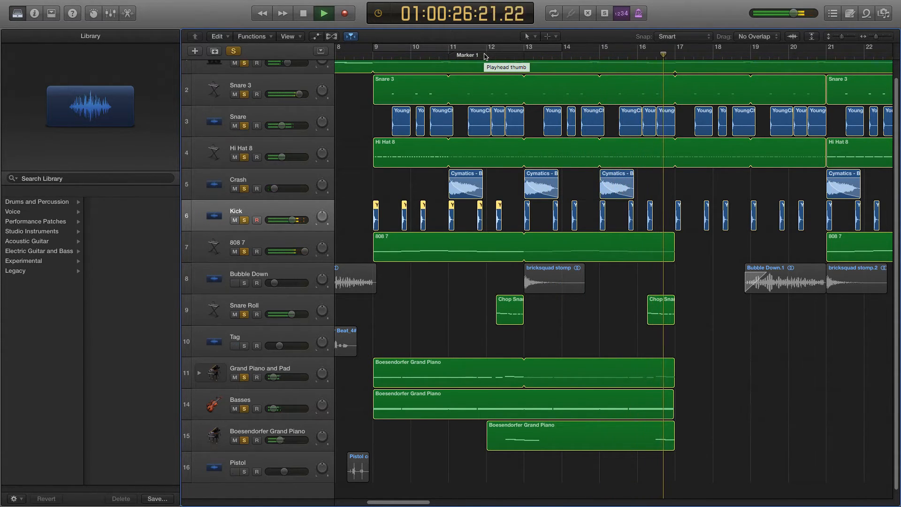
pyautogui.press('space')
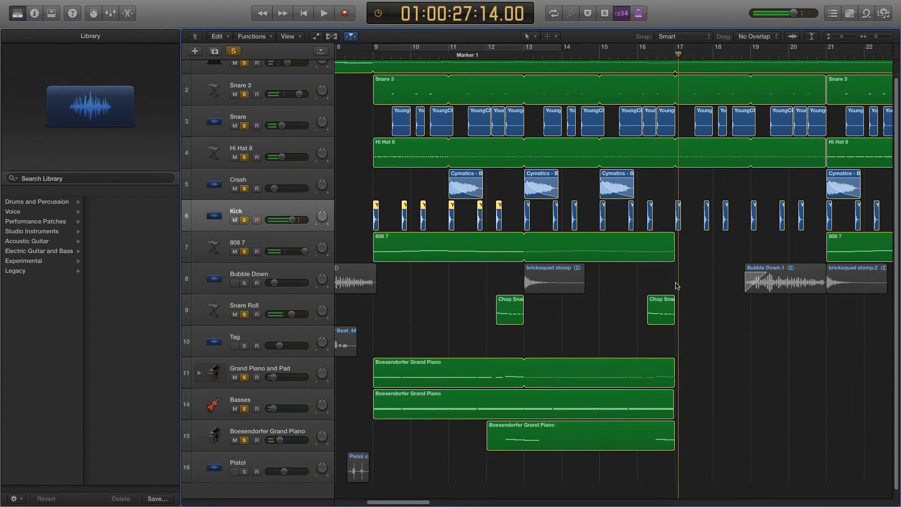
# Select the bricksquad stomp region at bar 13 and add the Bubble Down track to the soloed tracks
pyautogui.hscroll(-2, 678, 285)
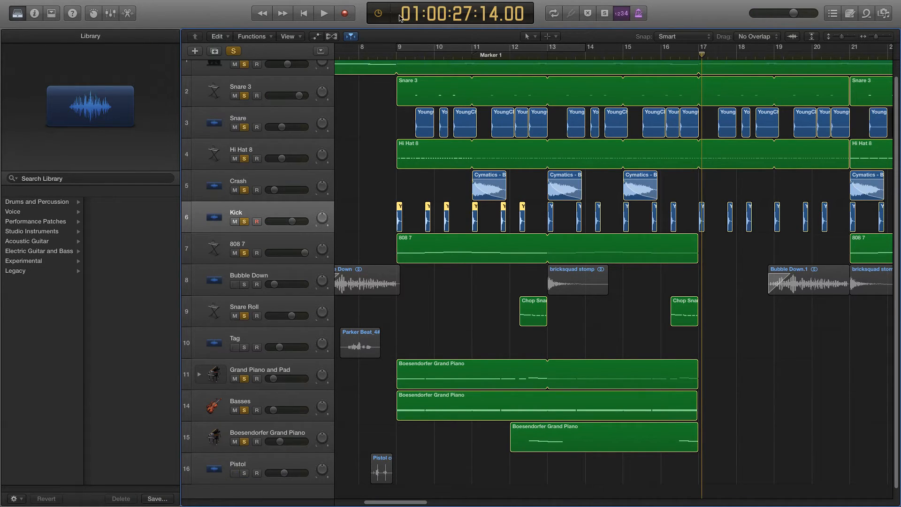
pyautogui.hscroll(-1, 476, 207)
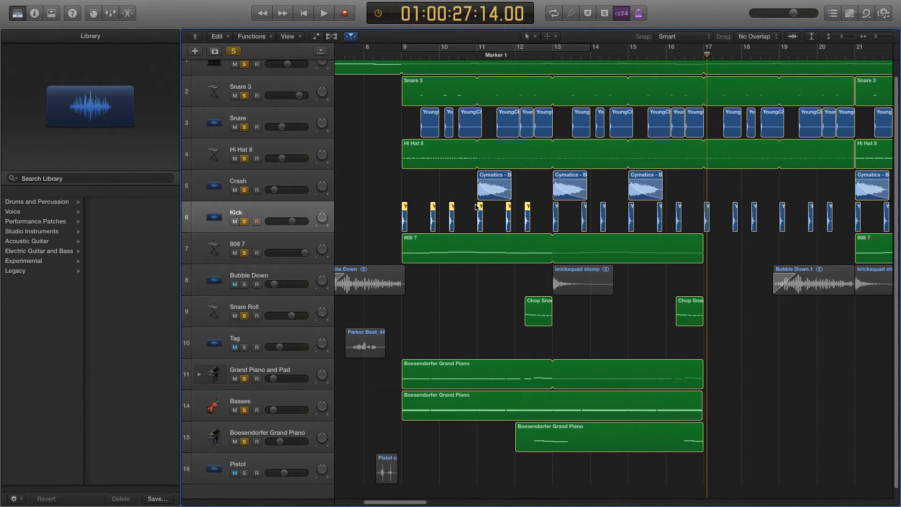
pyautogui.hscroll(5, 539, 254)
pyautogui.scroll(10, 540, 254)
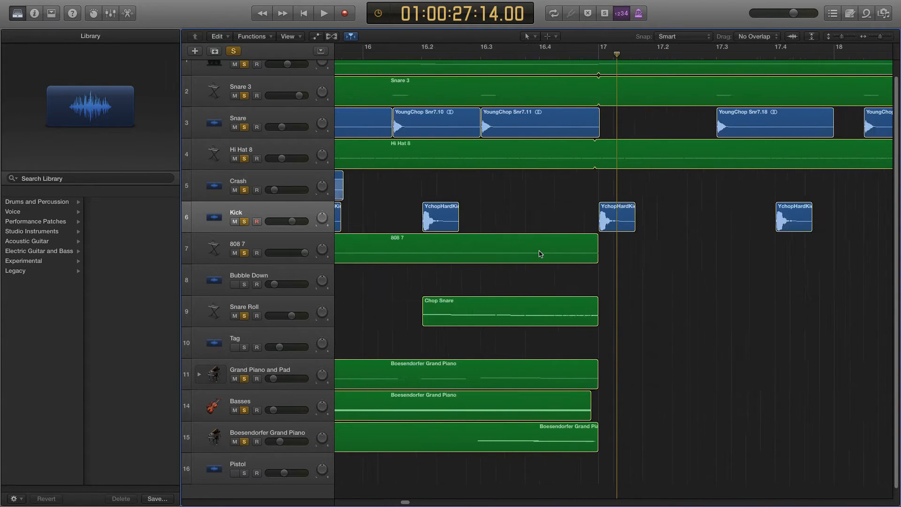
pyautogui.scroll(-10, 540, 254)
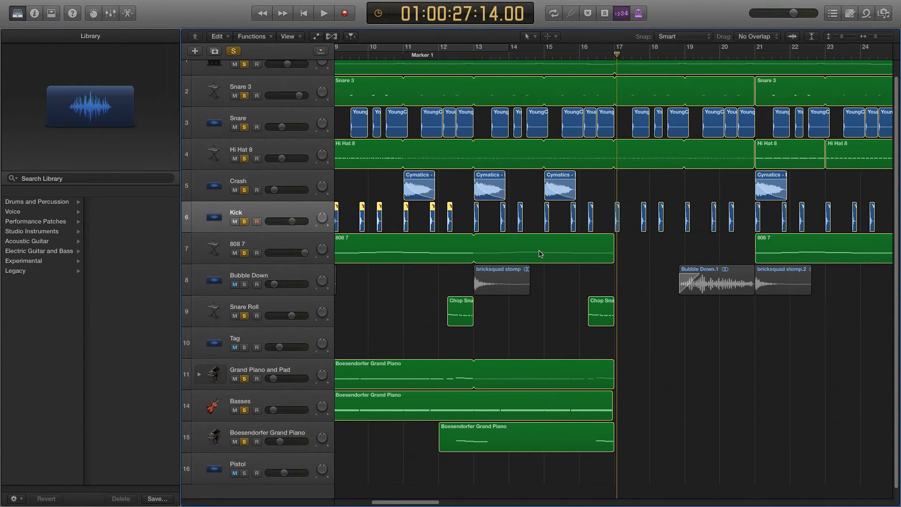
pyautogui.click(500, 286)
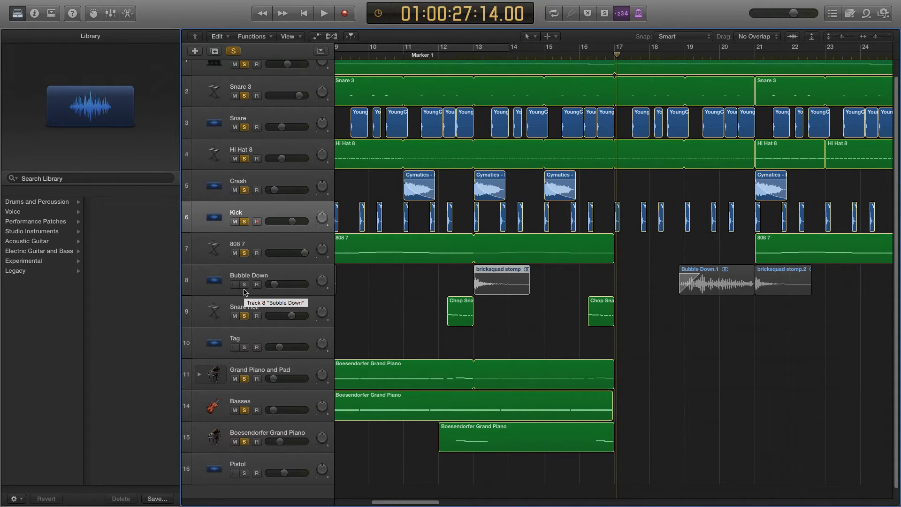
pyautogui.click(236, 286)
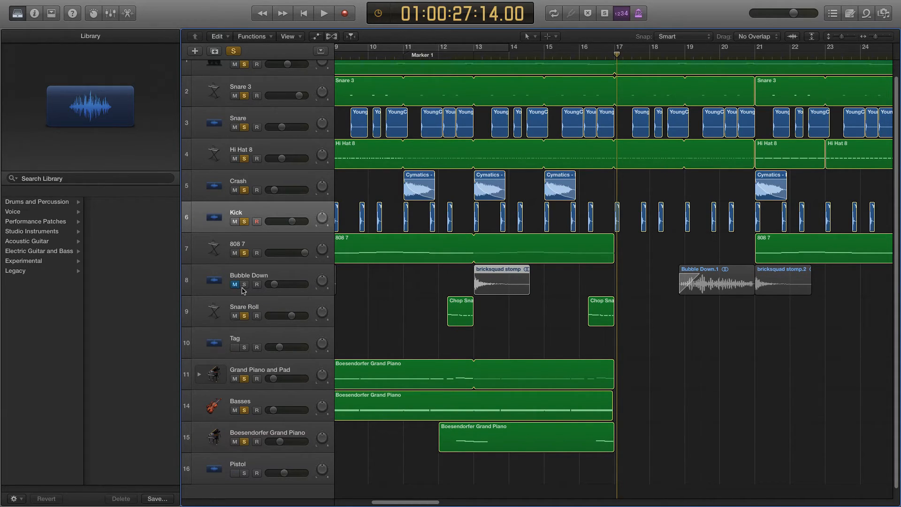
pyautogui.click(243, 285)
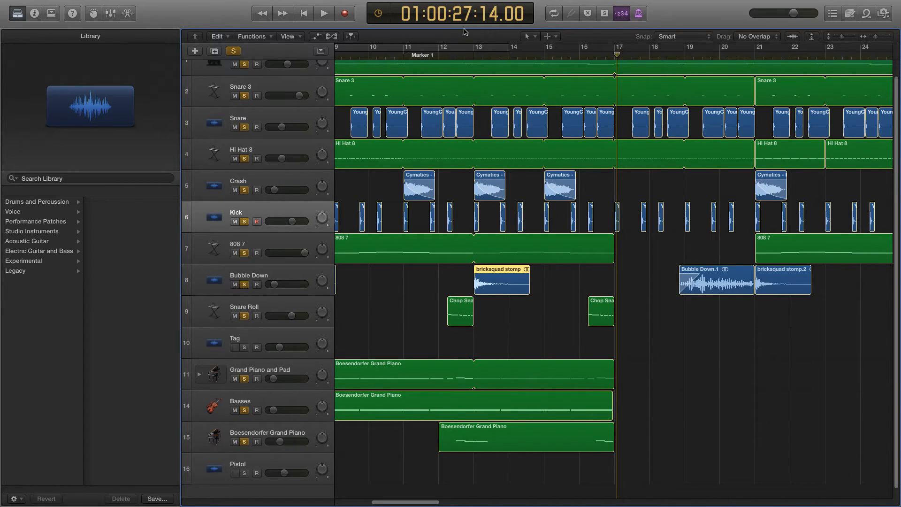
# Play the soloed tracks from just before bar 12 to just before bar 14 to hear the bricksquad stomp hit
pyautogui.click(429, 58)
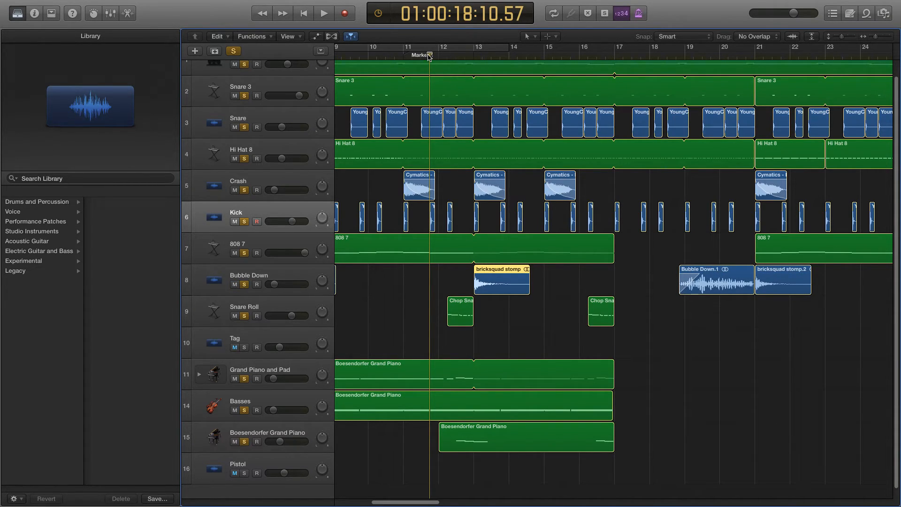
pyautogui.press('space')
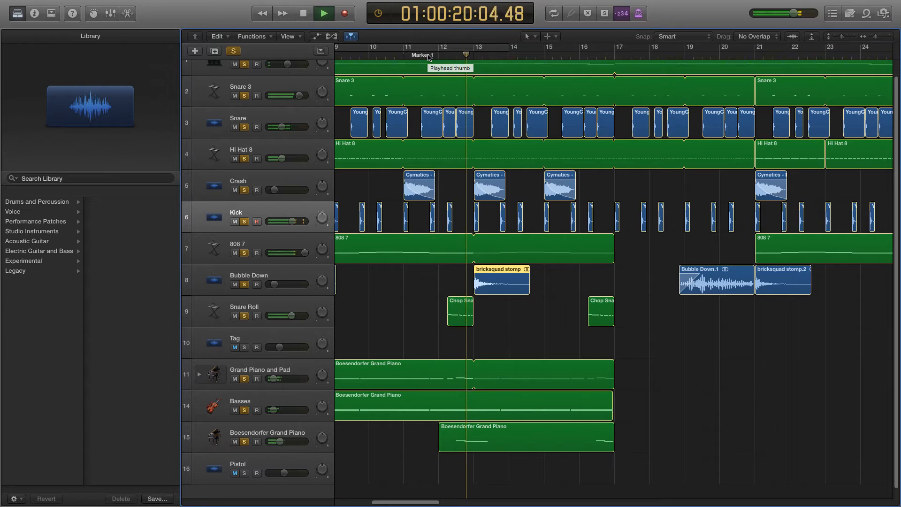
pyautogui.press('space')
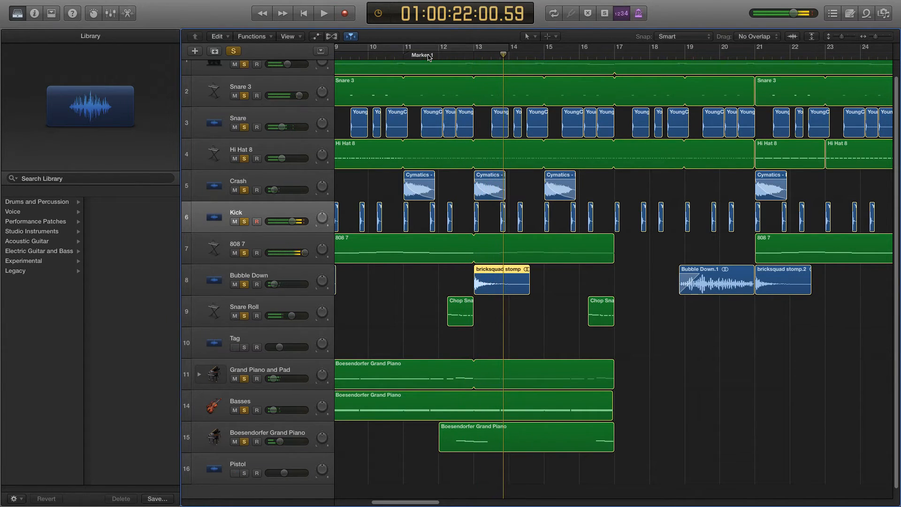
# Place the playhead at bar 7, near the start of the first Bubble Down region
pyautogui.scroll(-10, 607, 155)
pyautogui.scroll(10, 474, 254)
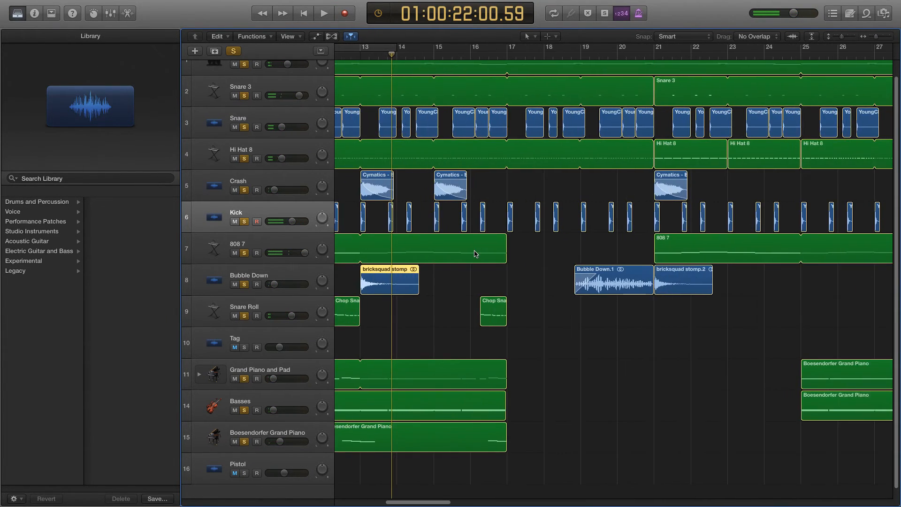
pyautogui.scroll(-5, 474, 254)
pyautogui.hscroll(-3, 474, 254)
pyautogui.hscroll(-1, 475, 254)
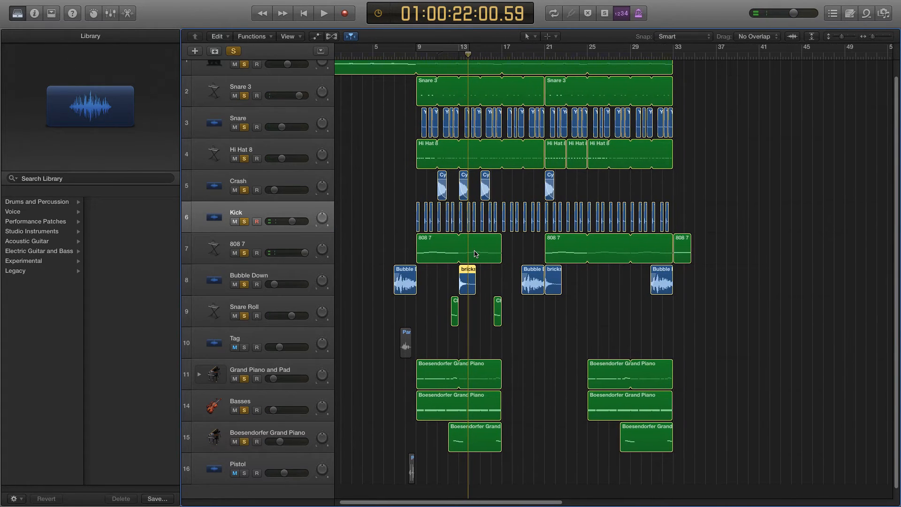
pyautogui.scroll(5, 474, 254)
pyautogui.hscroll(-6, 474, 254)
pyautogui.hscroll(-3, 452, 129)
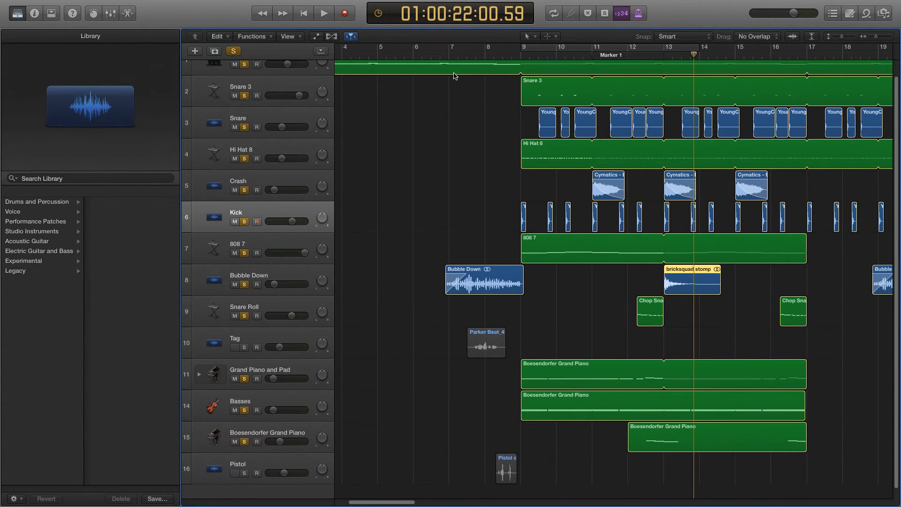
pyautogui.click(448, 56)
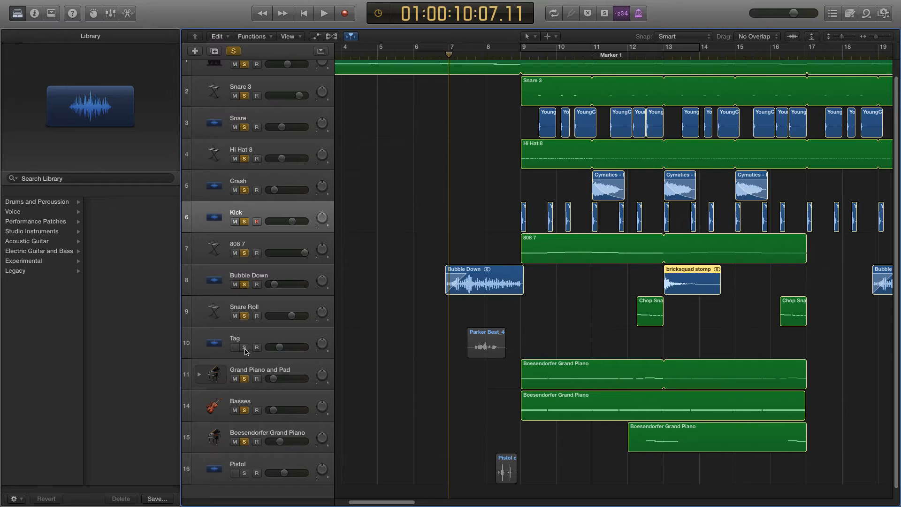
# Add the Tag and Pistol tracks to the soloed tracks
pyautogui.scroll(-4, 567, 384)
pyautogui.scroll(1, 567, 384)
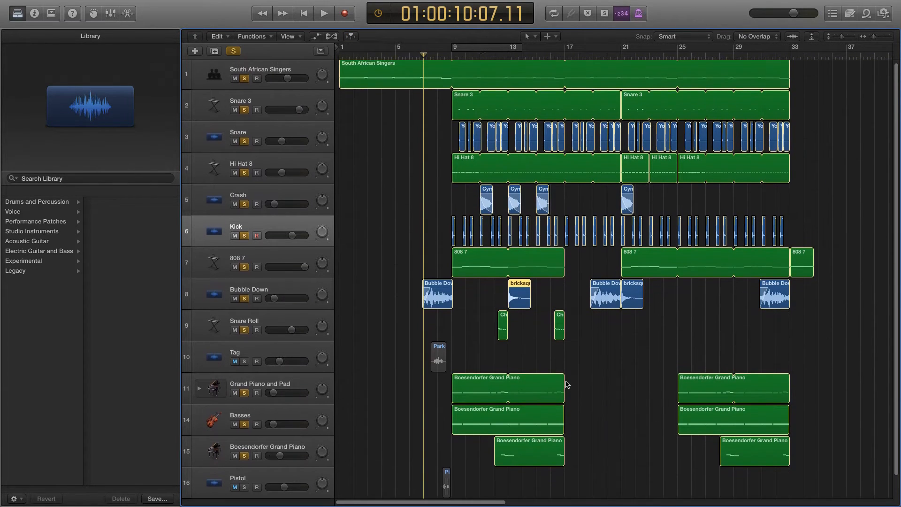
pyautogui.click(245, 364)
pyautogui.scroll(-1, 262, 469)
pyautogui.click(245, 475)
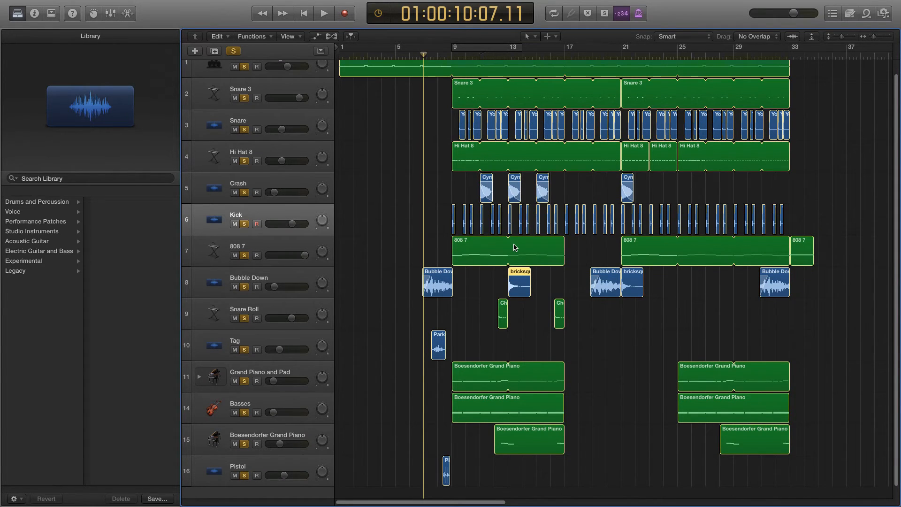
# Return the playhead to the beginning of the project and start playing the full beat
pyautogui.scroll(1, 247, 470)
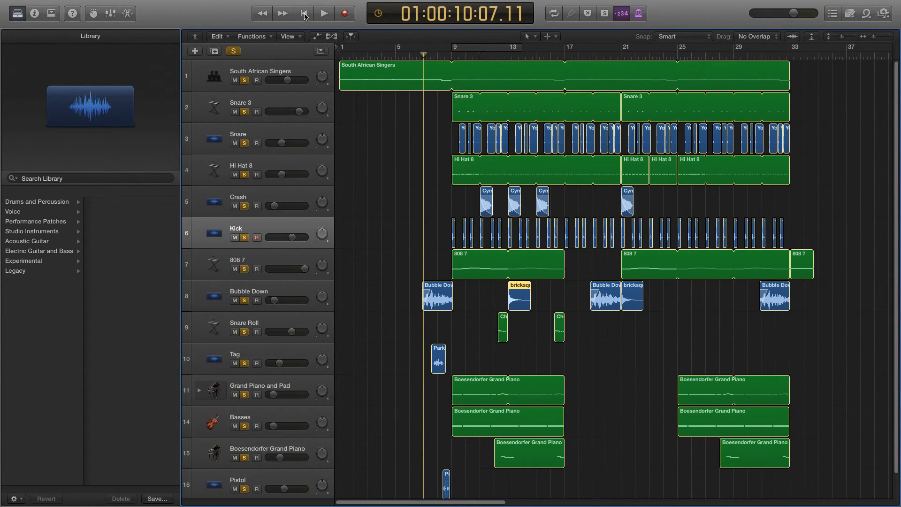
pyautogui.click(304, 15)
pyautogui.press('space')
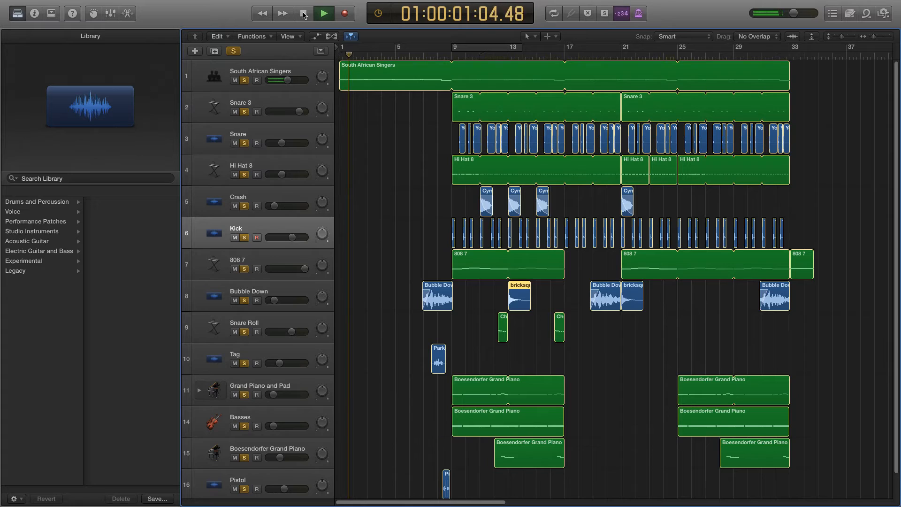